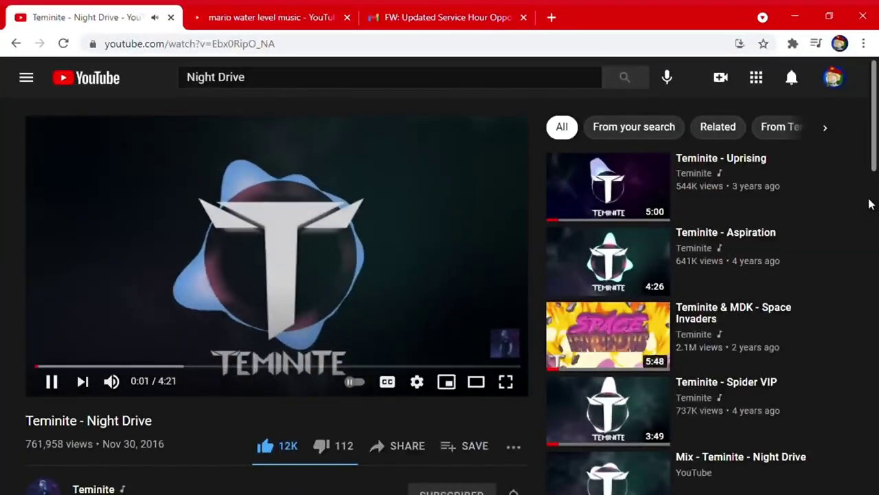
{"action": "scroll", "coordinate": [867, 219], "scroll_direction": "down", "scroll_amount": 3}
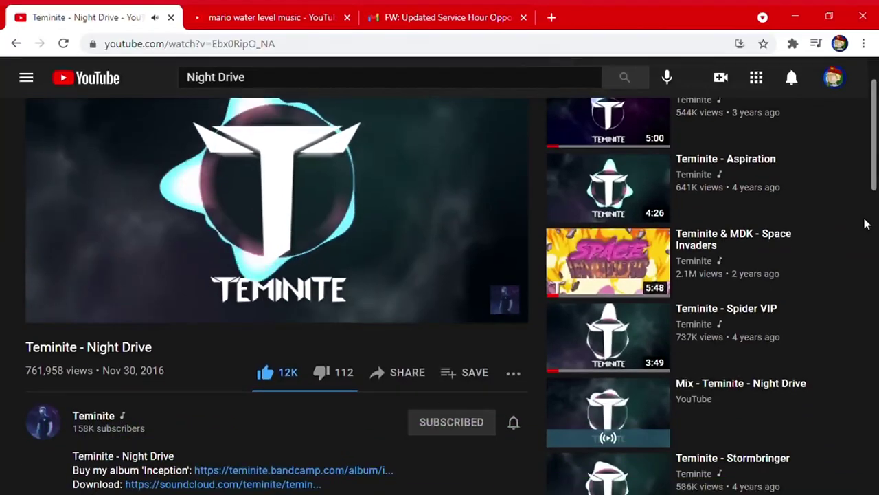
{"action": "scroll", "coordinate": [867, 223], "scroll_direction": "down", "scroll_amount": 4}
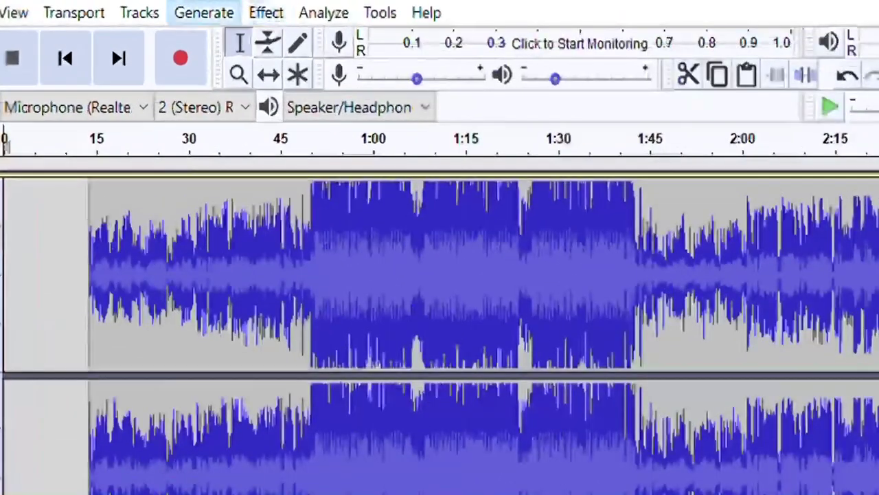
Step: In Audacity, generate silence at the start of the music track and open the export choices
{"action": "left_click", "coordinate": [206, 7]}
{"action": "key", "text": "Return"}
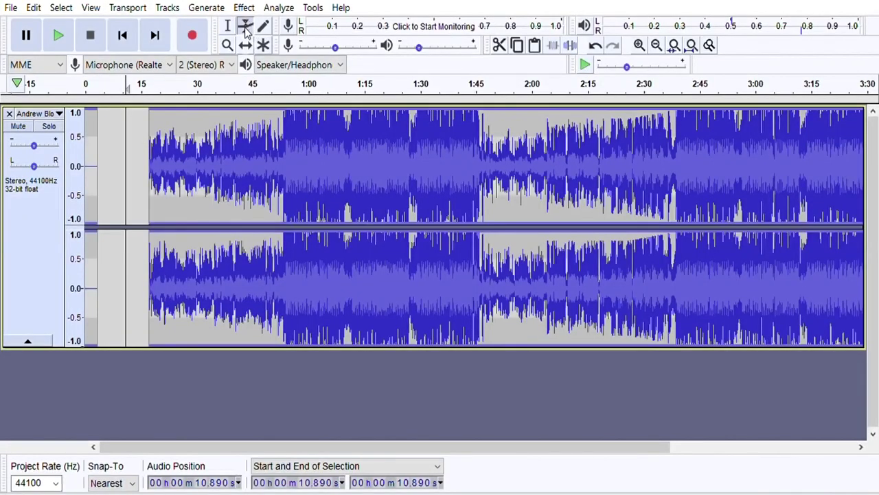
{"action": "left_click", "coordinate": [11, 8]}
{"action": "mouse_move", "coordinate": [35, 105]}
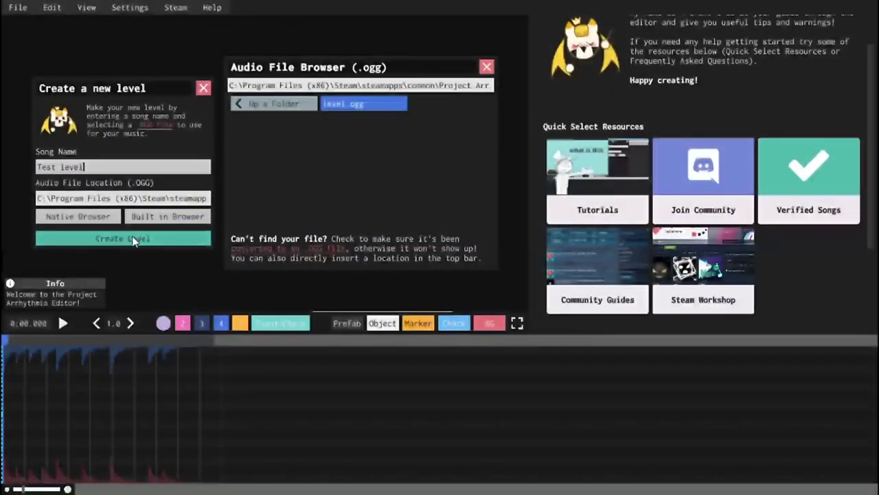
Step: In the Project Arrhythmia editor, create a level named Test level from the level.ogg audio file
{"action": "left_click", "coordinate": [132, 237]}
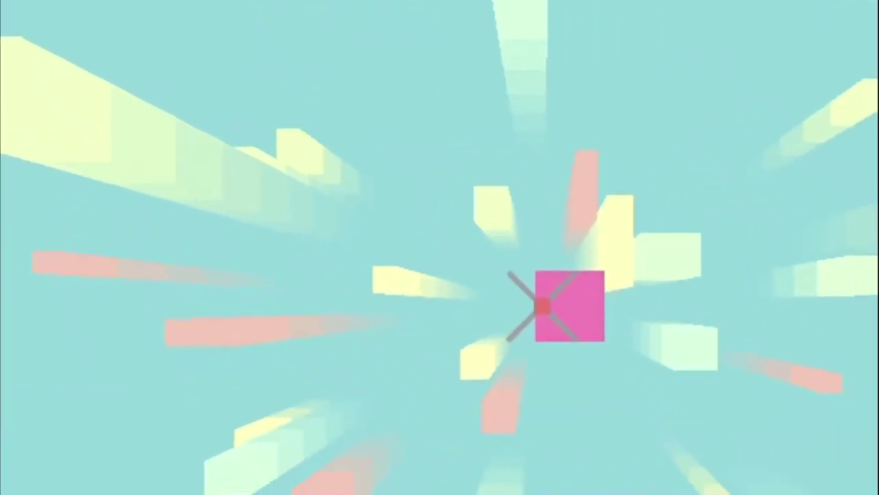
{"action": "key", "text": "Down"}
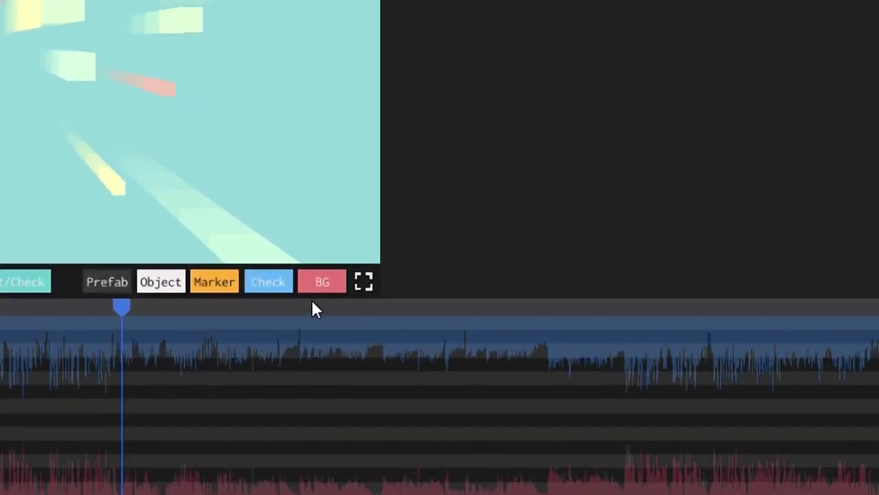
Step: Open the background list and set the Position Y of background bg - 24 to -111111111
{"action": "left_click", "coordinate": [500, 353]}
{"action": "left_click", "coordinate": [437, 311]}
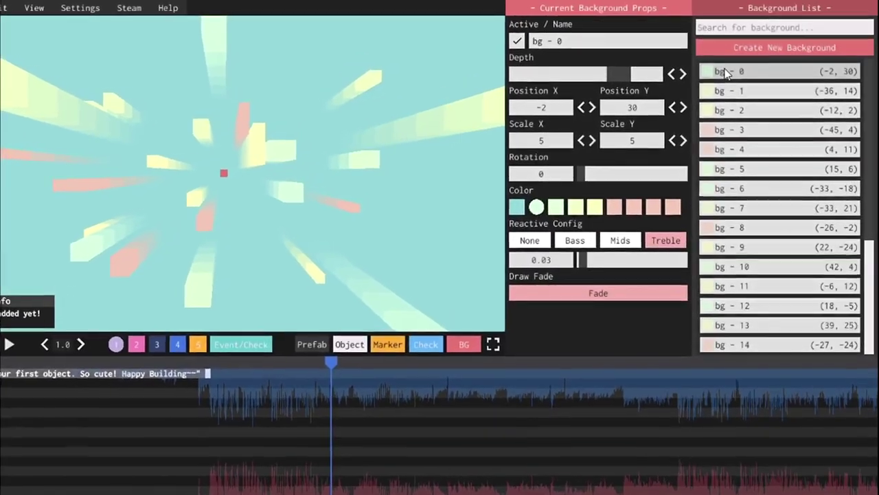
{"action": "scroll", "coordinate": [728, 72], "scroll_direction": "down", "scroll_amount": 5}
{"action": "scroll", "coordinate": [515, 40], "scroll_direction": "down", "scroll_amount": 5}
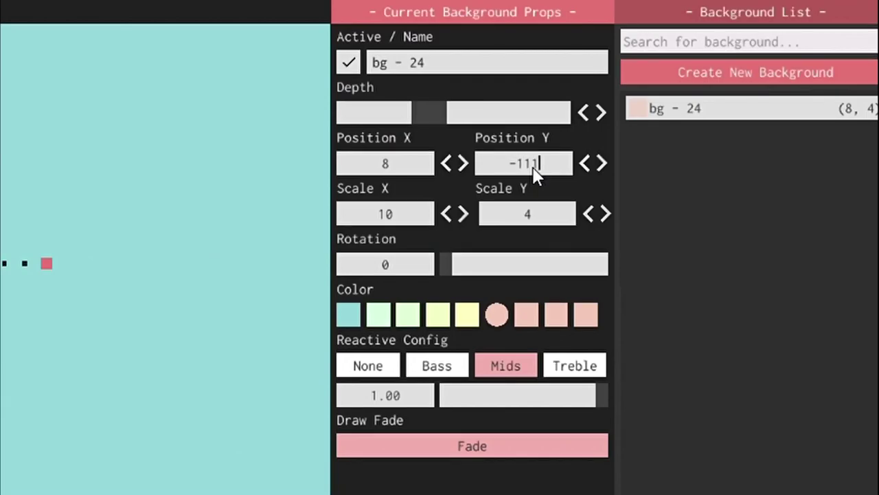
{"action": "type", "text": "1"}
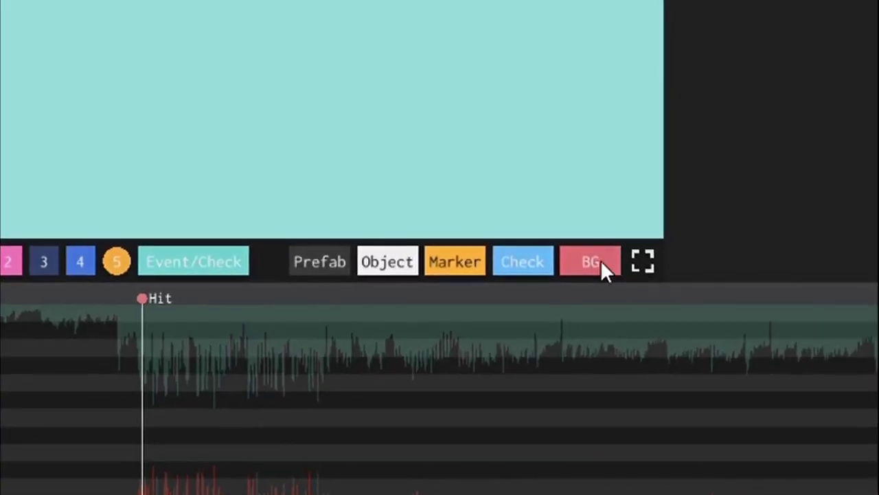
Step: Create a new background object and set its Position X to 14
{"action": "left_click", "coordinate": [596, 259]}
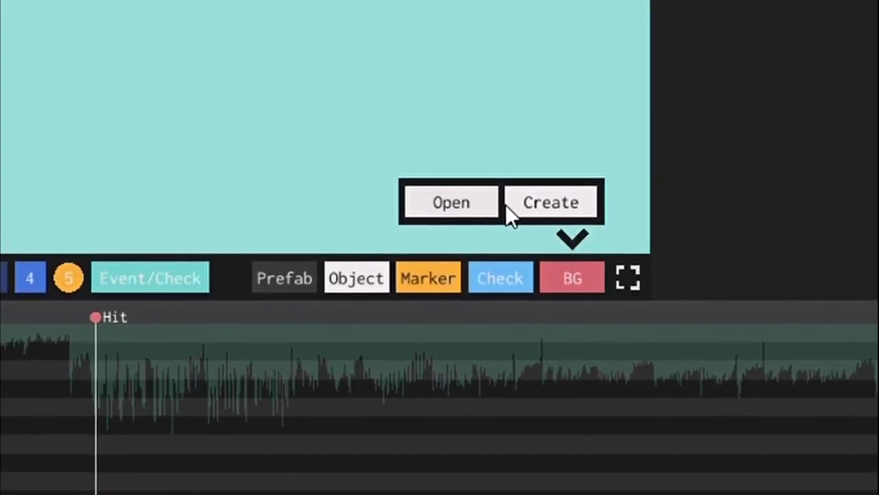
{"action": "left_click", "coordinate": [500, 209]}
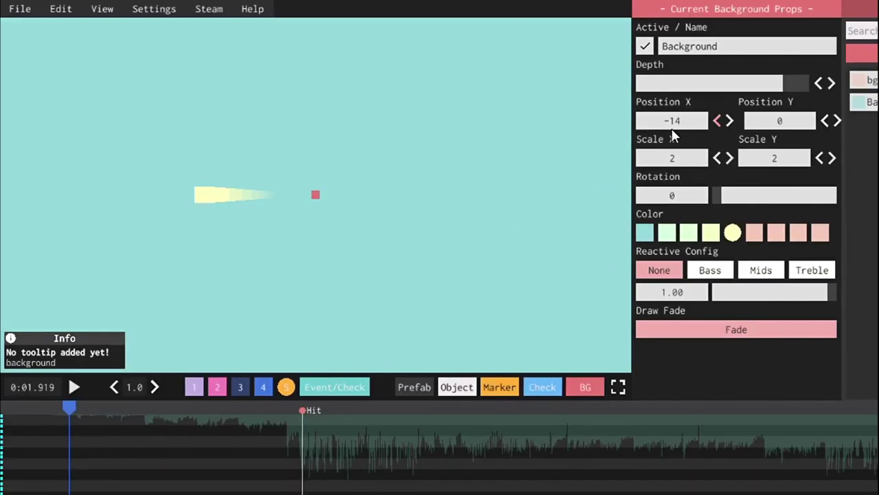
{"action": "left_click", "coordinate": [670, 122]}
{"action": "key", "text": "BackSpace"}
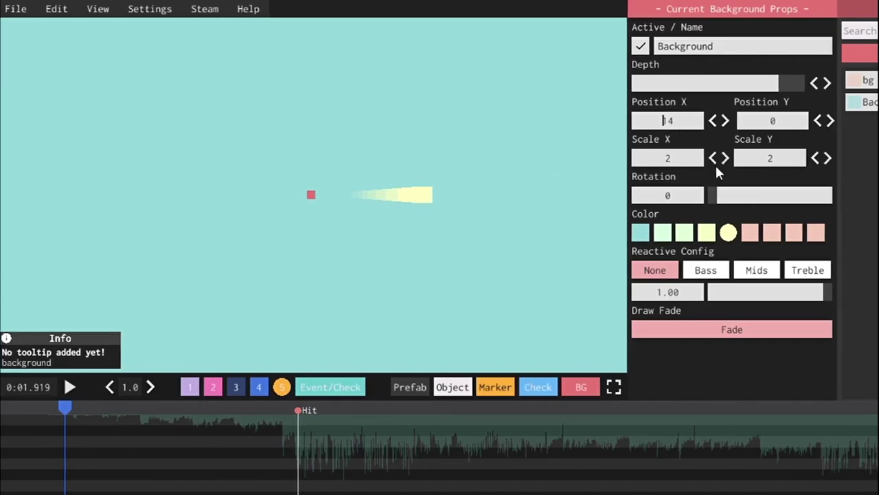
Step: Set the new background object's Position Y to -4 and both its Scale X and Scale Y to 7
{"action": "left_click", "coordinate": [811, 121]}
{"action": "left_click", "coordinate": [824, 158]}
{"action": "double_click", "coordinate": [824, 158]}
{"action": "double_click", "coordinate": [823, 158]}
{"action": "double_click", "coordinate": [710, 158]}
{"action": "double_click", "coordinate": [710, 158]}
{"action": "double_click", "coordinate": [707, 198]}
{"action": "double_click", "coordinate": [707, 198]}
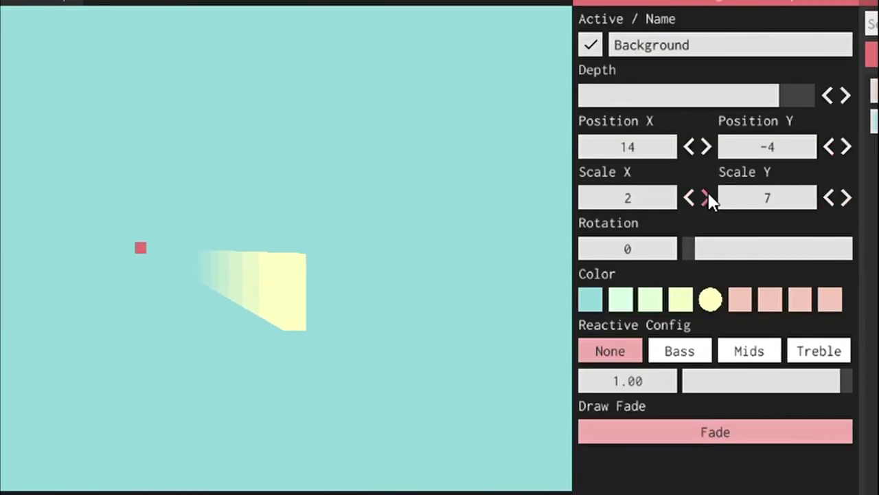
{"action": "double_click", "coordinate": [707, 197]}
{"action": "double_click", "coordinate": [707, 198]}
{"action": "left_click", "coordinate": [707, 198]}
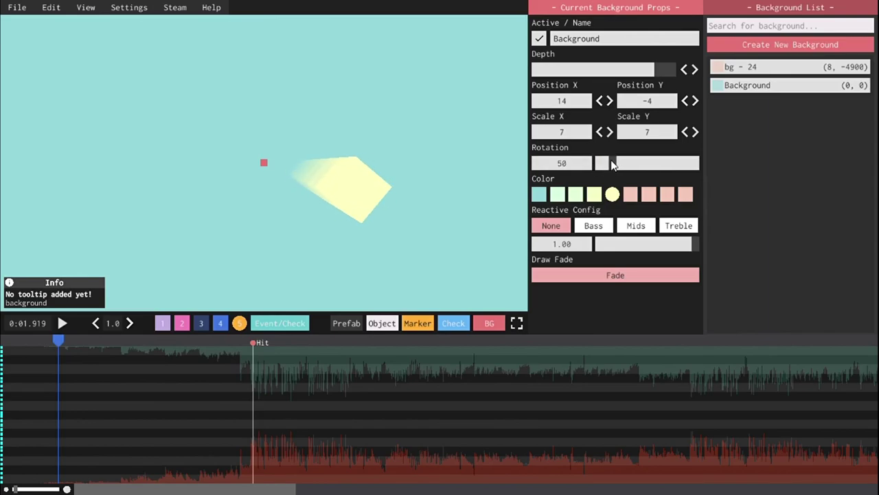
Step: Increase the background object's rotation, set its Reactive Config to Bass and toggle its Draw Fade
{"action": "left_click_drag", "start_coordinate": [614, 165], "coordinate": [619, 163]}
{"action": "left_click", "coordinate": [593, 225]}
{"action": "left_click", "coordinate": [580, 273]}
{"action": "left_click", "coordinate": [580, 273]}
{"action": "left_click", "coordinate": [579, 273]}
{"action": "left_click", "coordinate": [580, 273]}
{"action": "left_click", "coordinate": [630, 352]}
{"action": "left_click", "coordinate": [632, 350]}
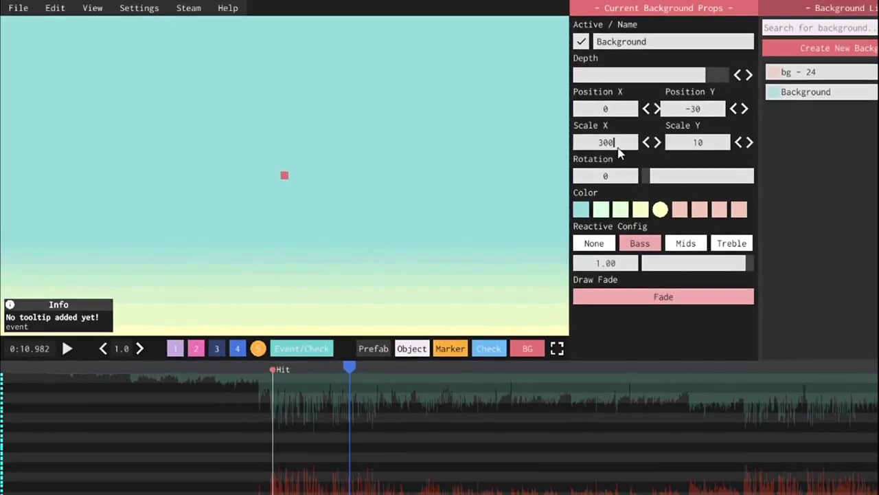
Step: Try other colours on the wide background strip
{"action": "left_click", "coordinate": [608, 205]}
{"action": "left_click", "coordinate": [742, 220]}
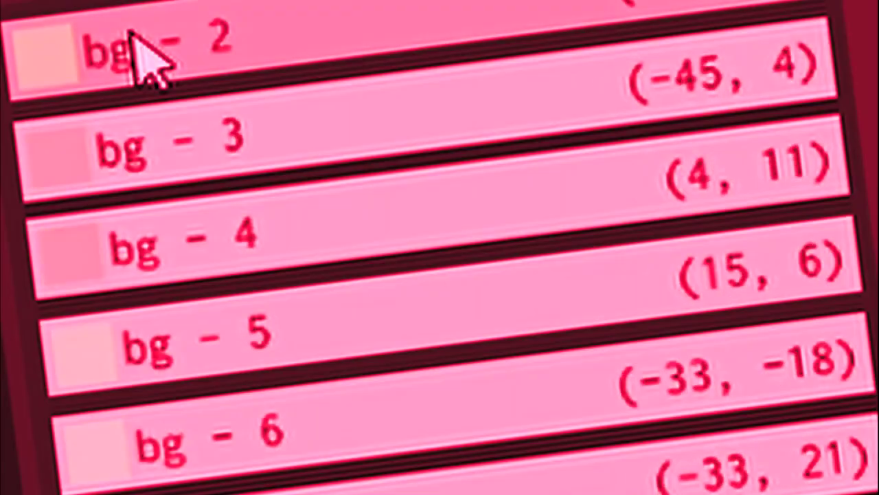
{"action": "scroll", "coordinate": [141, 51], "scroll_direction": "down", "scroll_amount": 6}
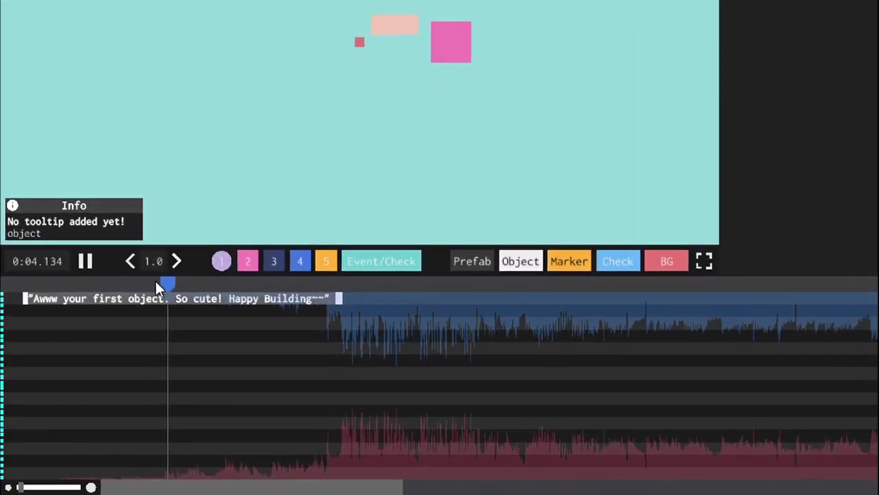
Step: Move the default "Awww your first object" object along the timeline to near the end of the song
{"action": "mouse_move", "coordinate": [114, 300]}
{"action": "left_mouse_down"}
{"action": "mouse_move", "coordinate": [170, 294]}
{"action": "mouse_move", "coordinate": [114, 291]}
{"action": "left_mouse_up"}
{"action": "scroll", "coordinate": [220, 324], "scroll_direction": "down", "scroll_amount": 3}
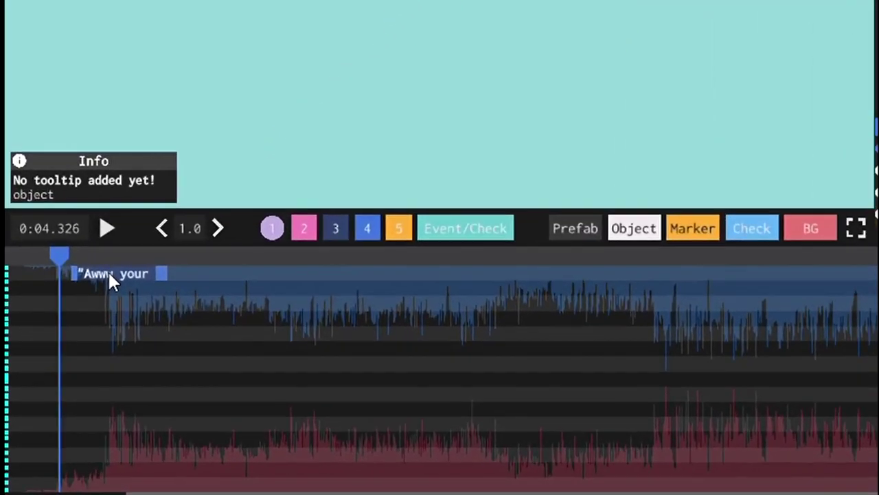
{"action": "left_click_drag", "start_coordinate": [107, 282], "coordinate": [717, 308]}
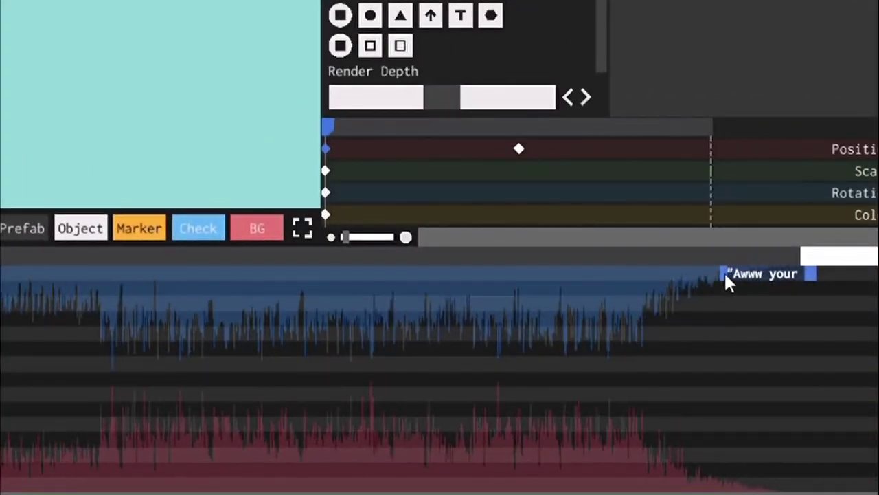
{"action": "left_click_drag", "start_coordinate": [726, 273], "coordinate": [672, 272]}
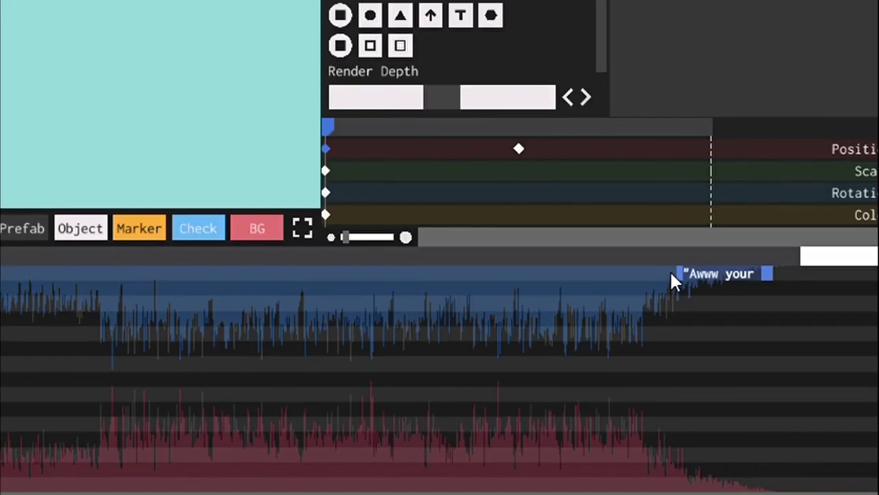
Step: Duplicate the moved "Awww your first object" object three times and select one of the copies
{"action": "key", "text": "ctrl+d"}
{"action": "key", "text": "ctrl+d"}
{"action": "key", "text": "ctrl+d"}
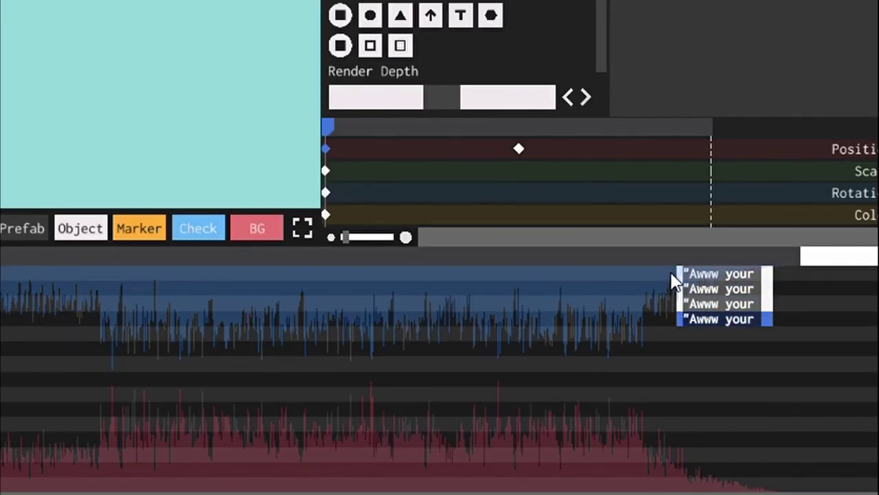
{"action": "left_click", "coordinate": [698, 306]}
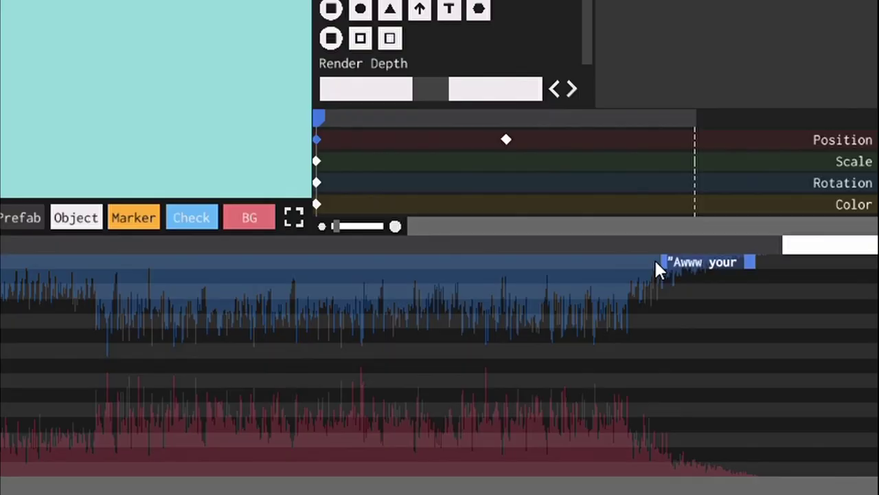
Step: Stack three copies of the single default object at its place near the end of the timeline
{"action": "key", "text": "ctrl+d"}
{"action": "key", "text": "ctrl+d"}
{"action": "key", "text": "ctrl+d"}
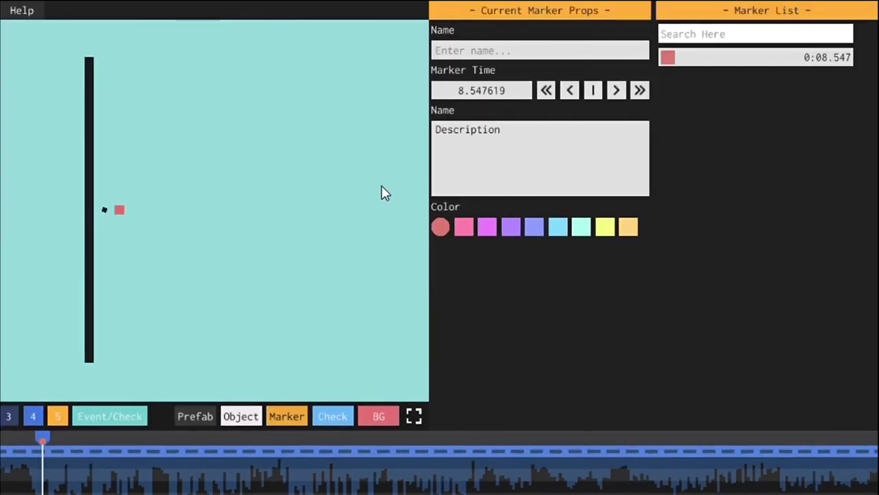
Step: Name the marker at 8.547 seconds Hit
{"action": "left_click", "coordinate": [445, 49]}
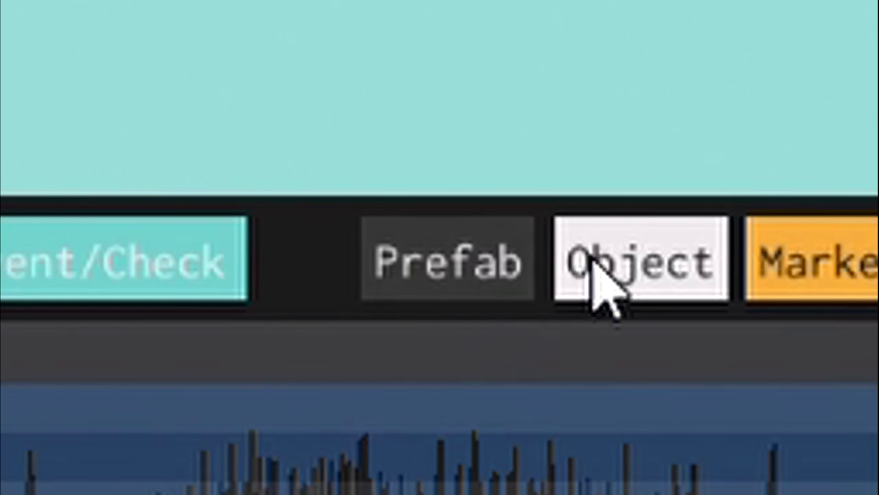
Step: Create a Normal object at the playhead at about 10.32 seconds and play through it briefly
{"action": "left_click", "coordinate": [611, 281]}
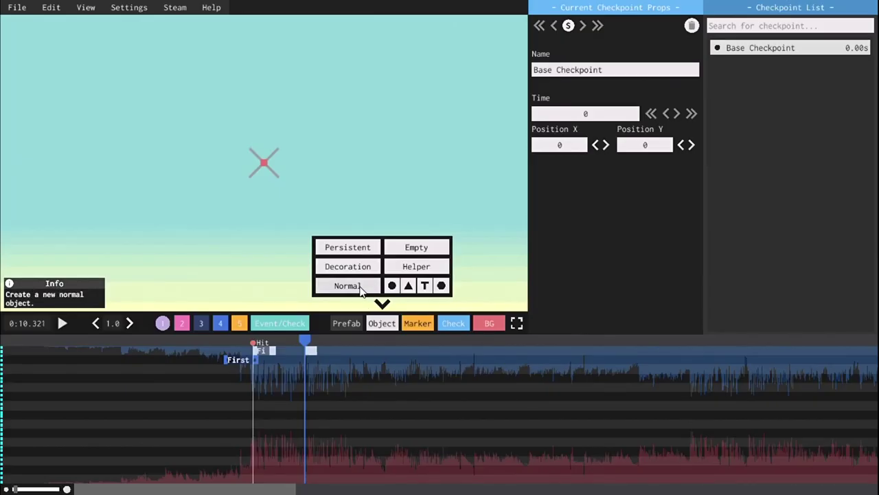
{"action": "left_click", "coordinate": [360, 289]}
{"action": "key", "text": "space"}
{"action": "key", "text": "space"}
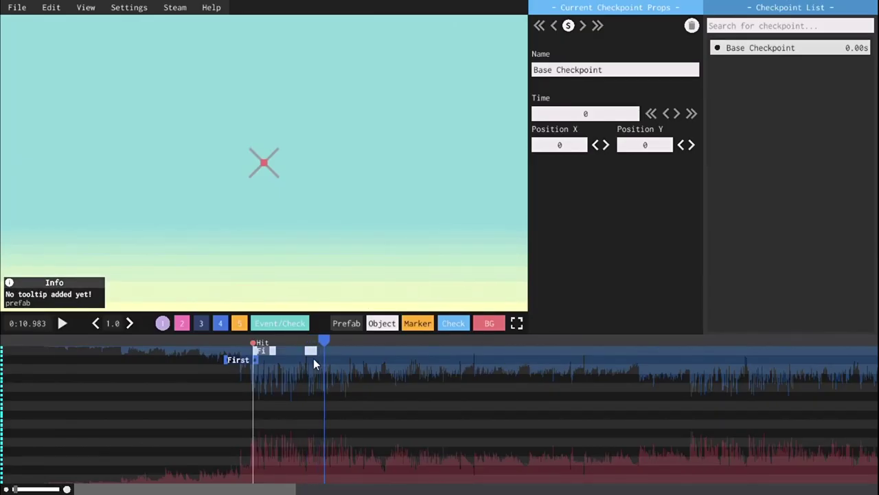
Step: Select the new unnamed object on the timeline and preview playback from just before its start
{"action": "left_click", "coordinate": [311, 352]}
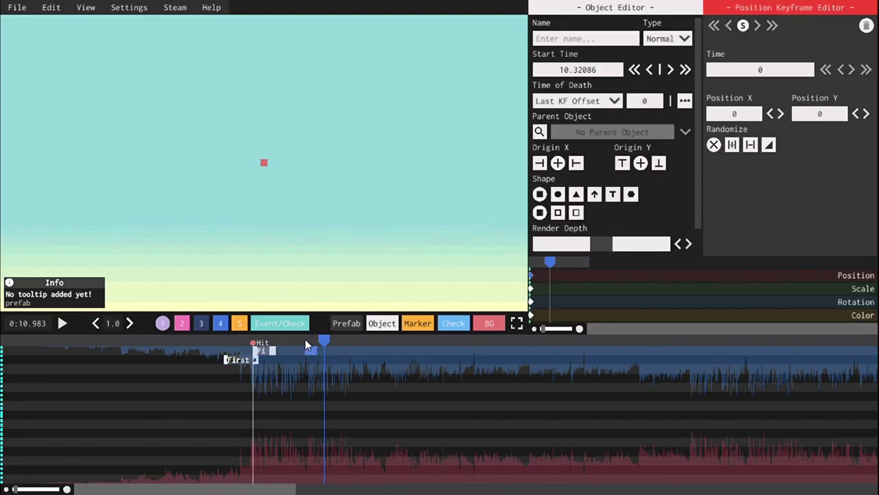
{"action": "left_click", "coordinate": [305, 338]}
{"action": "key", "text": "space"}
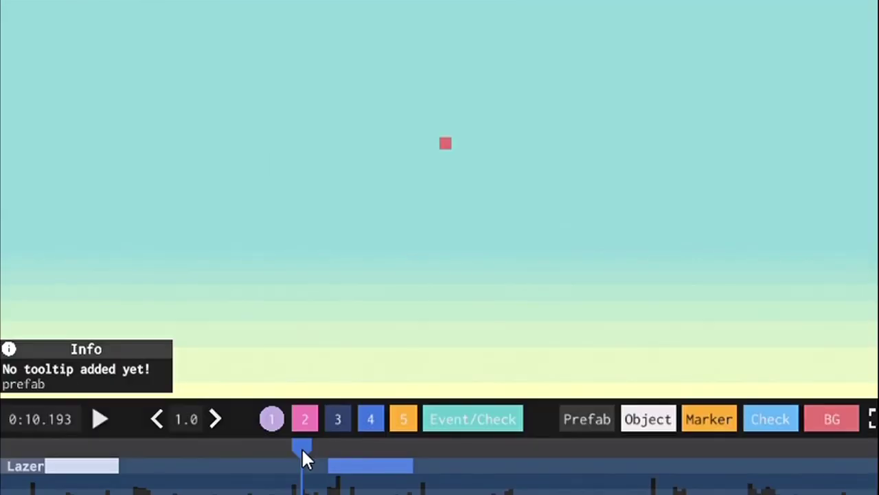
{"action": "key", "text": "space"}
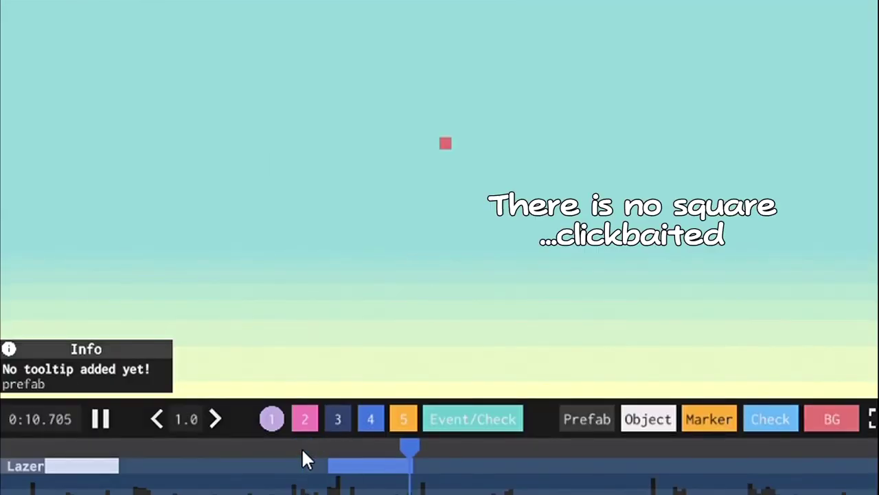
{"action": "key", "text": "space"}
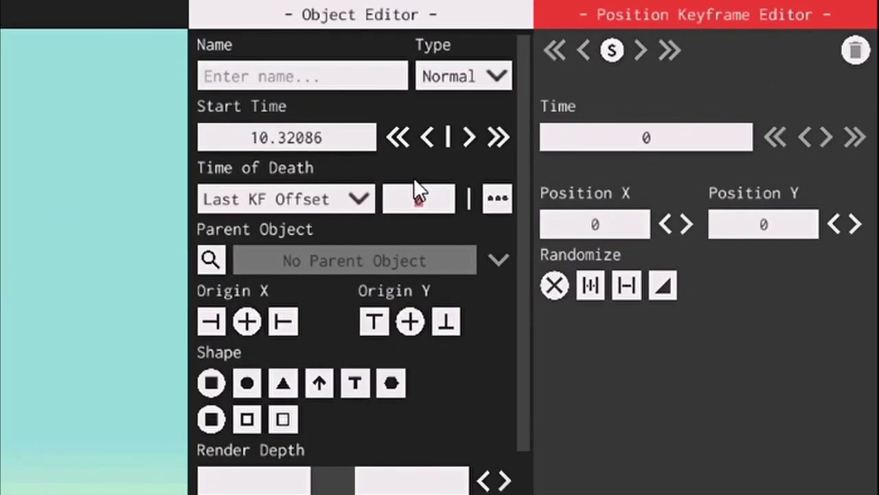
Step: Set the unnamed object's Last KF Offset time of death to 8
{"action": "type", "text": "8"}
{"action": "key", "text": "space"}
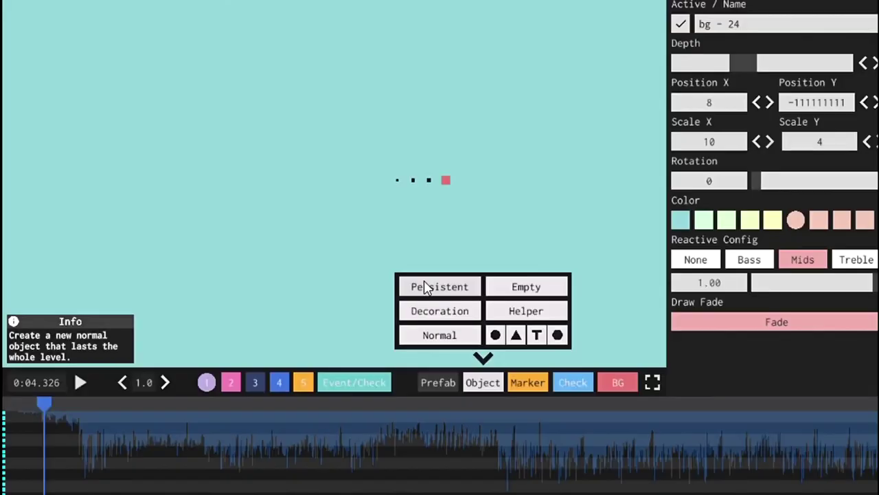
Step: Create a Persistent object at the playhead and open its properties from the timeline
{"action": "left_click", "coordinate": [425, 284]}
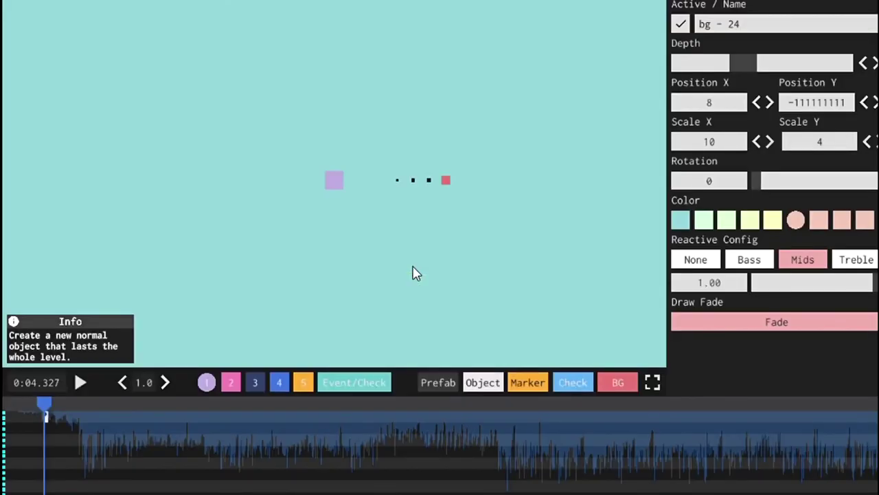
{"action": "left_click", "coordinate": [46, 416]}
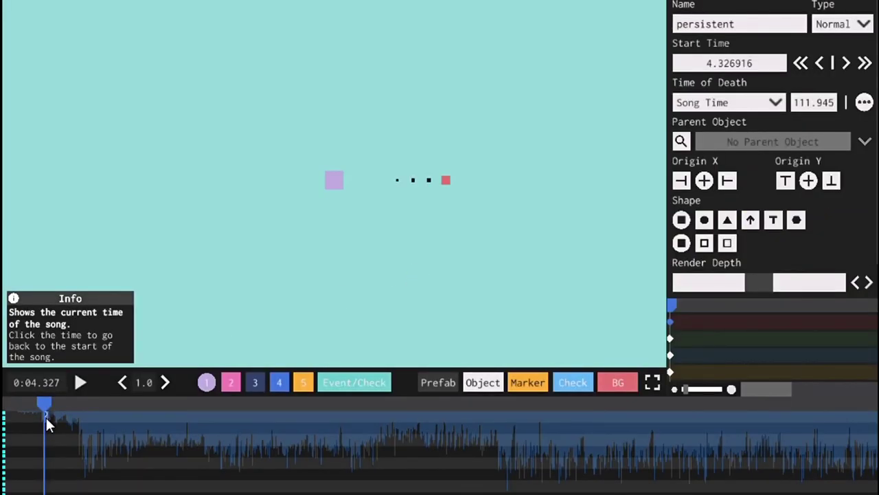
Step: Change the type of the unnamed object starting at 6.797 seconds to Helper
{"action": "left_click", "coordinate": [483, 382]}
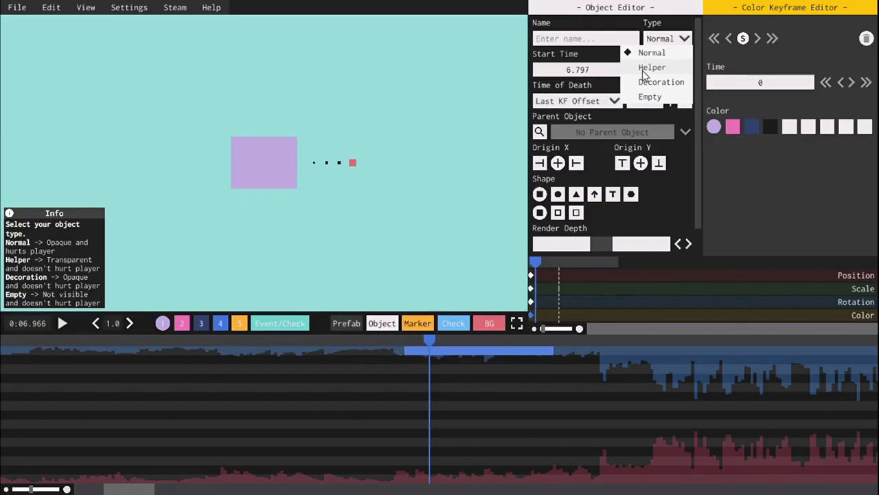
{"action": "left_click", "coordinate": [648, 65]}
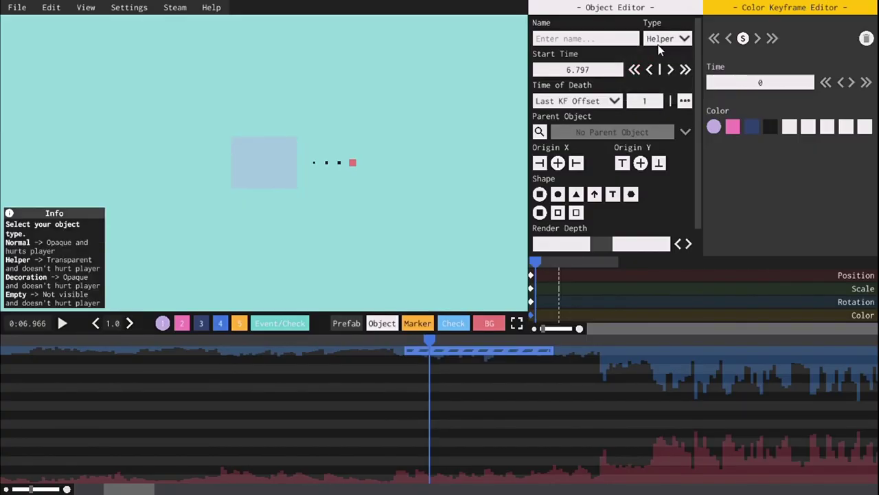
Step: Set the Helper object's starting color to black and pause the level preview
{"action": "left_click", "coordinate": [771, 128]}
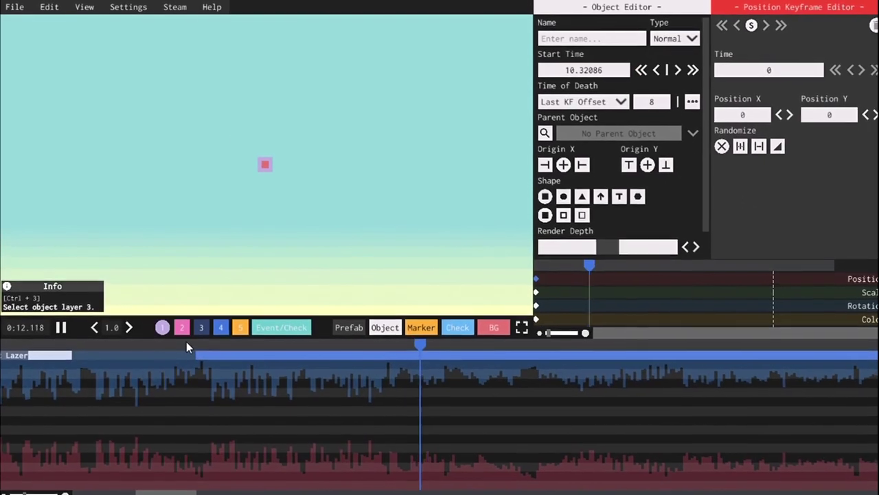
{"action": "key", "text": "space"}
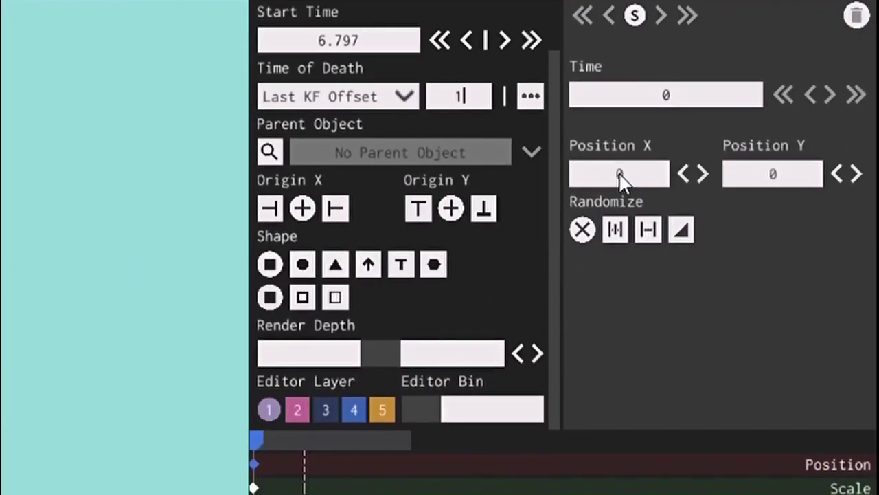
Step: Set Position X to 1 on the starting position keyframe of the object beginning at 6.797 seconds
{"action": "left_click", "coordinate": [619, 175]}
{"action": "type", "text": "1"}
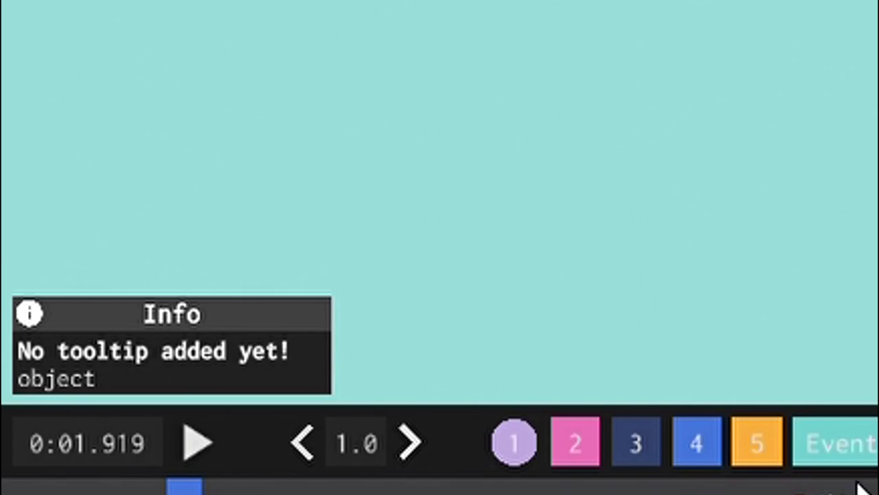
{"action": "left_click", "coordinate": [864, 445]}
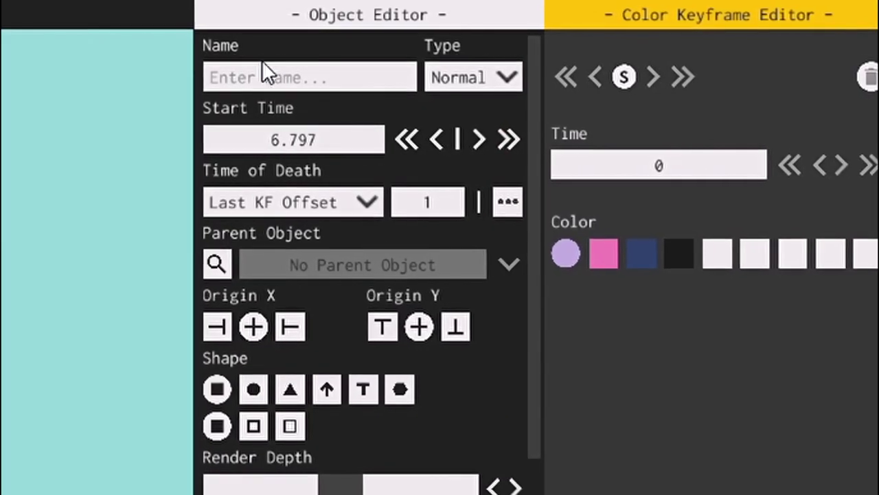
{"action": "left_click", "coordinate": [263, 81]}
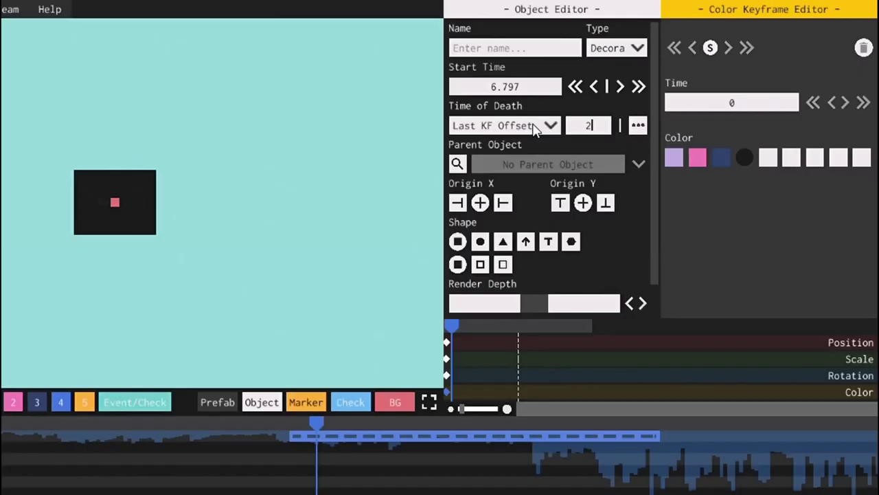
{"action": "left_click", "coordinate": [388, 234]}
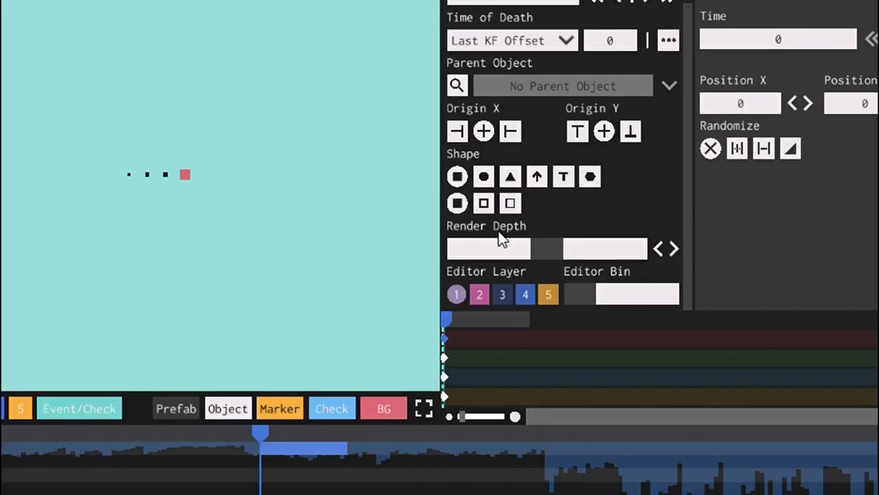
Step: Set the Land main object's start time to 11.084 and match its time of death to the playhead
{"action": "type", "text": "11.084"}
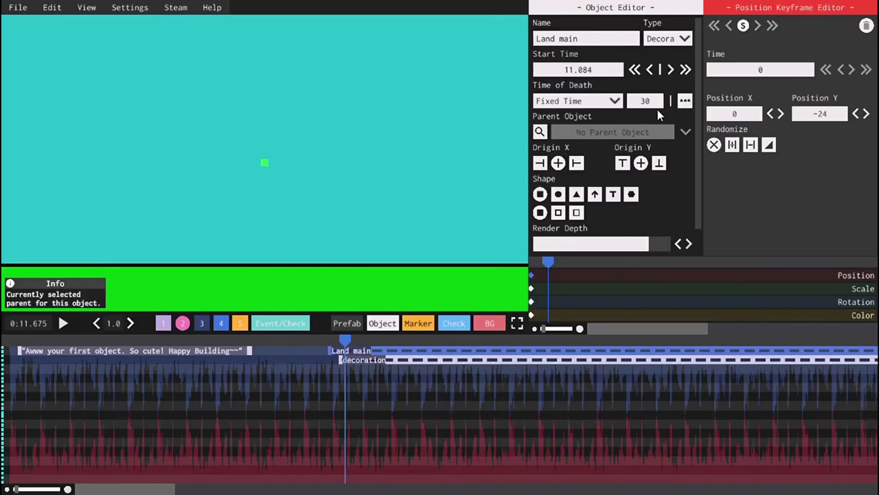
{"action": "left_click", "coordinate": [670, 102]}
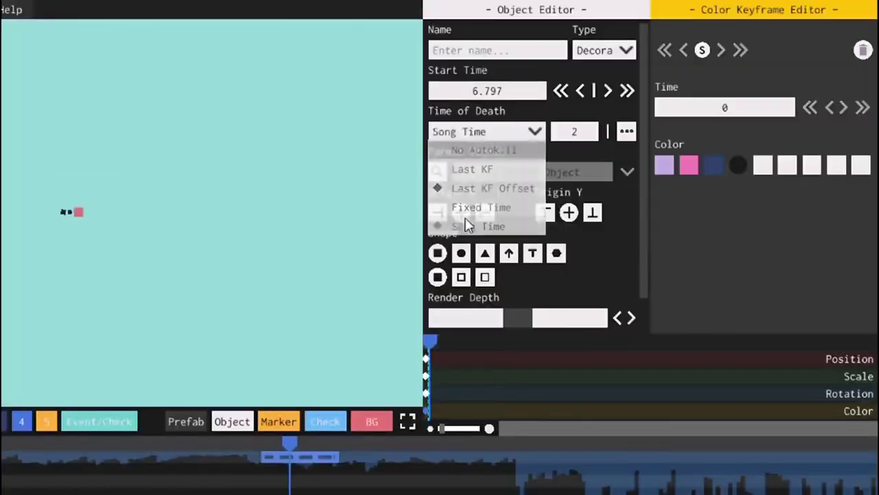
Step: Set the unnamed object's time of death to Song Time and move the object back and forth along the timeline
{"action": "left_click", "coordinate": [465, 217]}
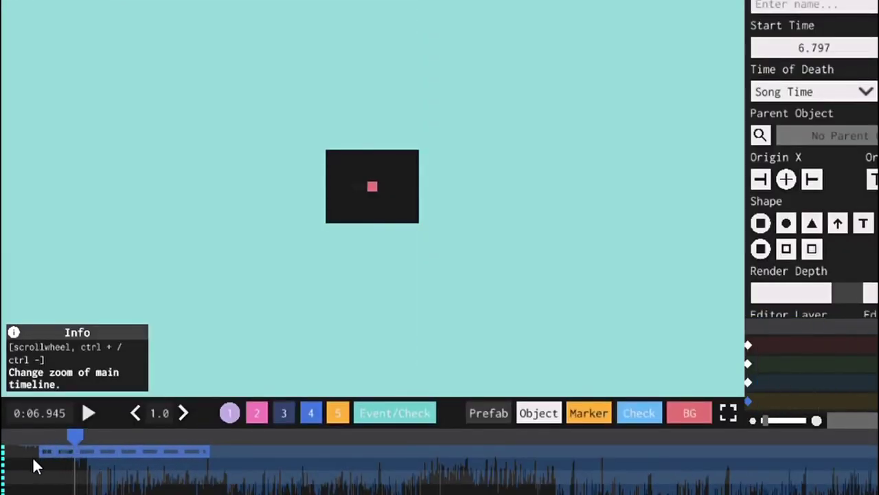
{"action": "left_click_drag", "start_coordinate": [36, 465], "coordinate": [197, 489]}
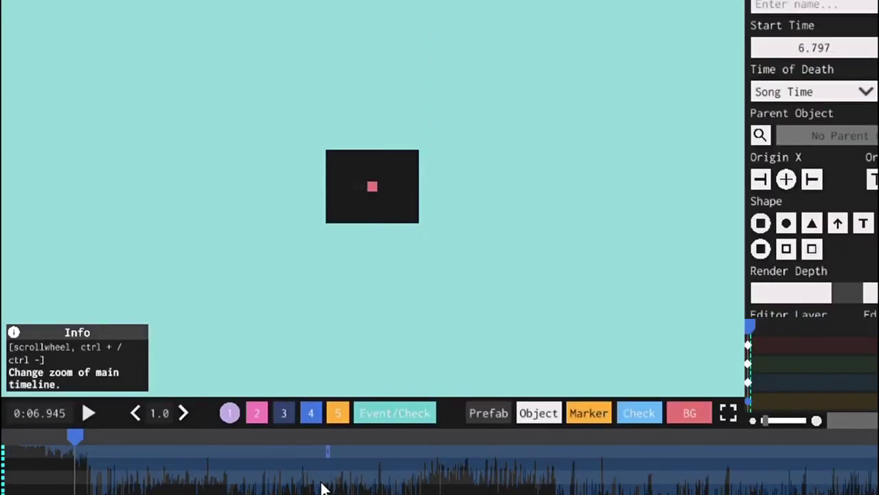
{"action": "left_click_drag", "start_coordinate": [323, 487], "coordinate": [3, 464]}
{"action": "left_click_drag", "start_coordinate": [78, 461], "coordinate": [127, 438]}
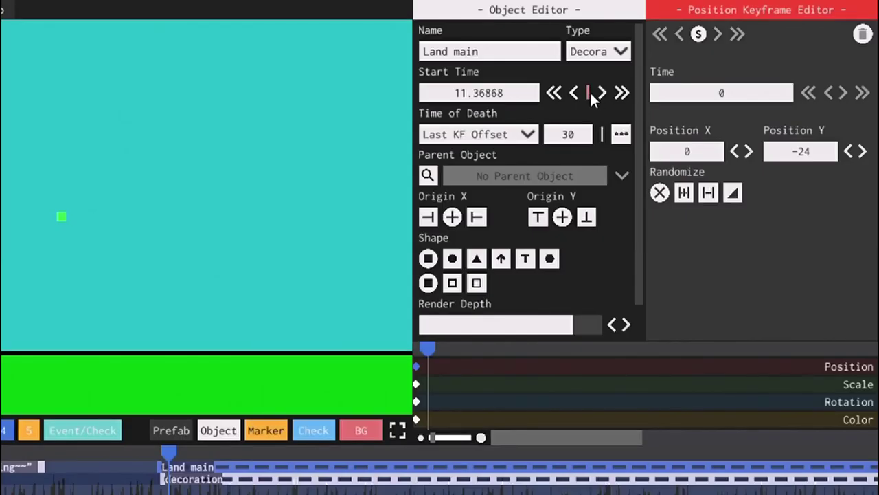
Step: Set the Land main object's start time to the current playhead position
{"action": "left_click", "coordinate": [587, 91]}
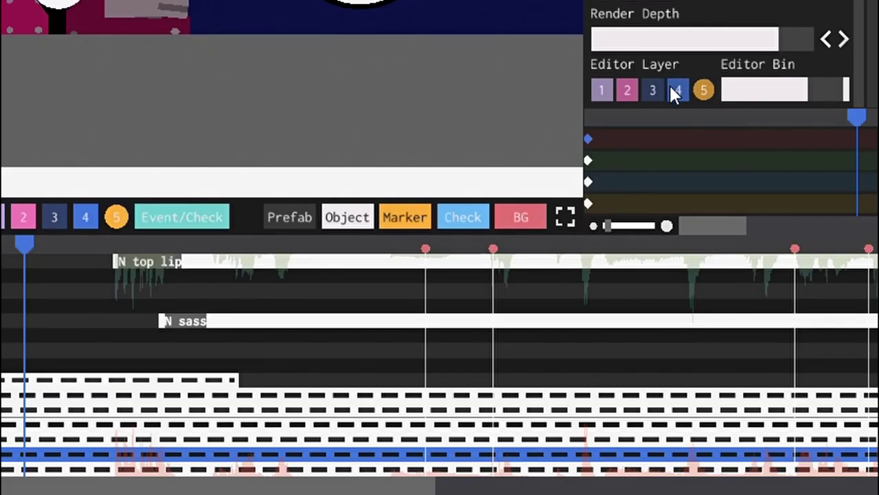
Step: Cycle the selected object's editor layer through 4, 3 and 5, and shift the floor object's render depth
{"action": "left_click", "coordinate": [670, 83]}
{"action": "left_click", "coordinate": [654, 86]}
{"action": "left_click", "coordinate": [704, 90]}
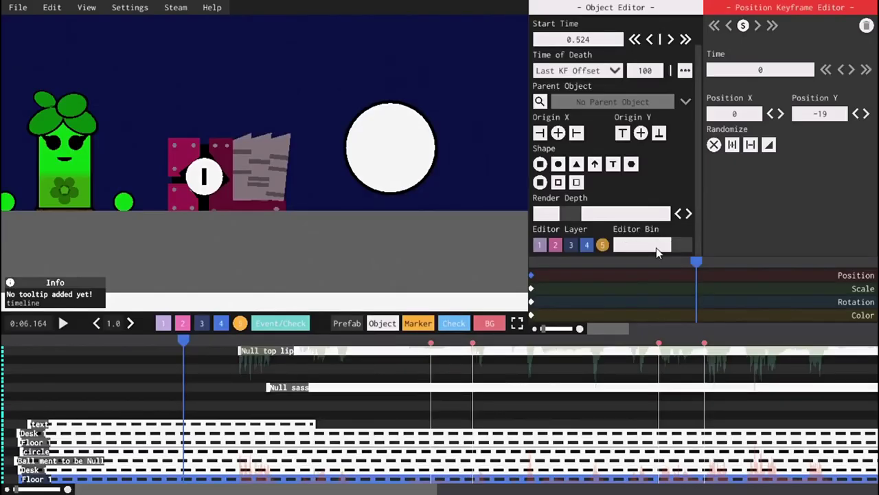
{"action": "left_click_drag", "start_coordinate": [572, 217], "coordinate": [551, 210]}
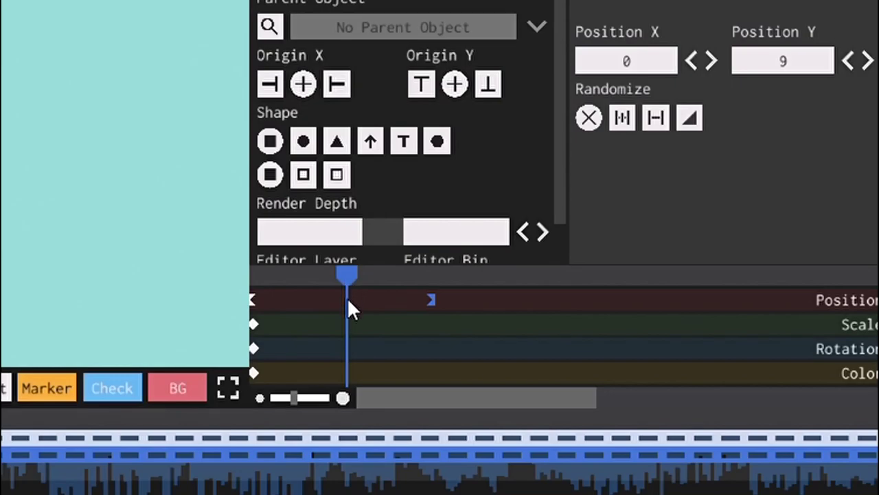
Step: Add a position keyframe at the playhead, between the object's first and last position keyframes
{"action": "left_click", "coordinate": [347, 296]}
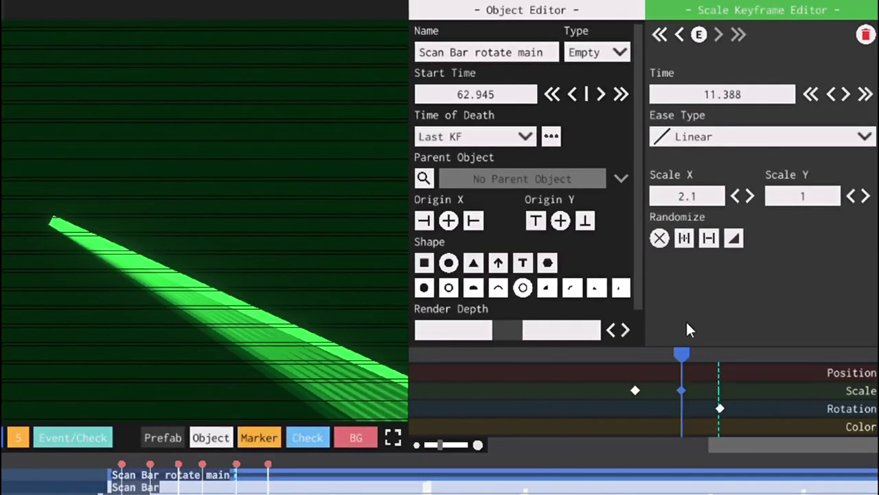
Step: Add a scale keyframe at 11.582 to Scan Bar rotate main, with Scale Y 0, and move the playhead before it
{"action": "left_click", "coordinate": [702, 389]}
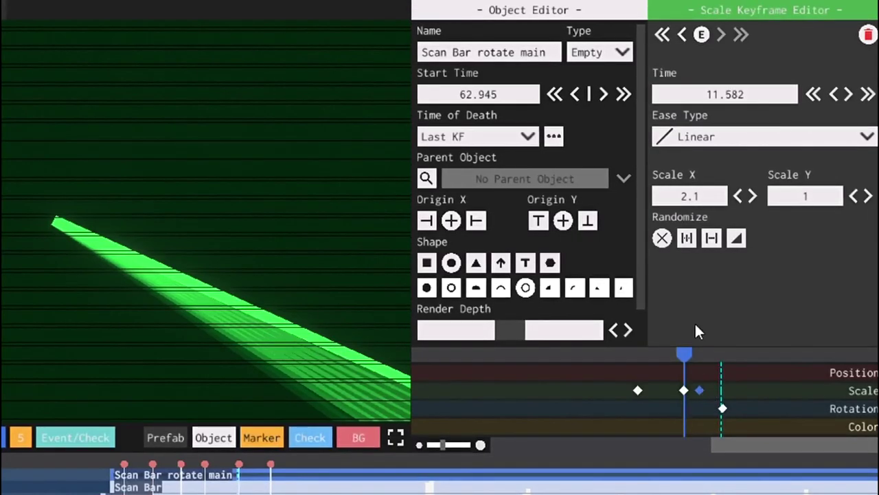
{"action": "left_click", "coordinate": [784, 201]}
{"action": "type", "text": "0"}
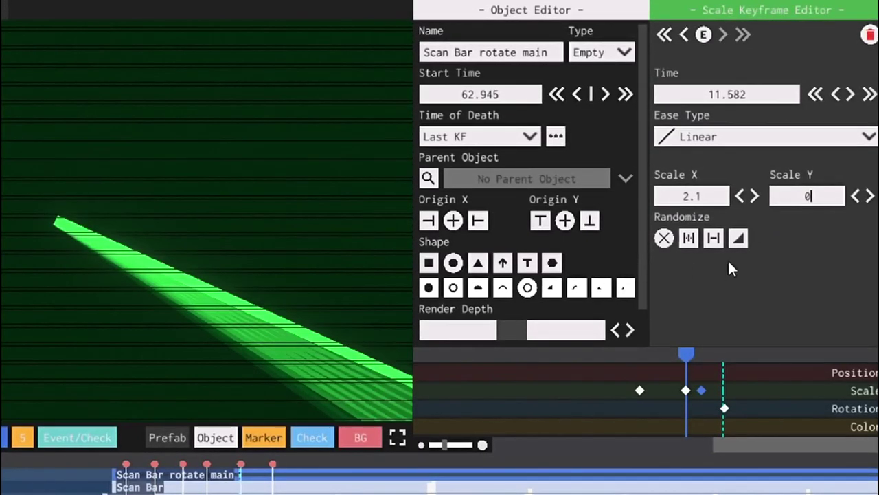
{"action": "left_click", "coordinate": [636, 353]}
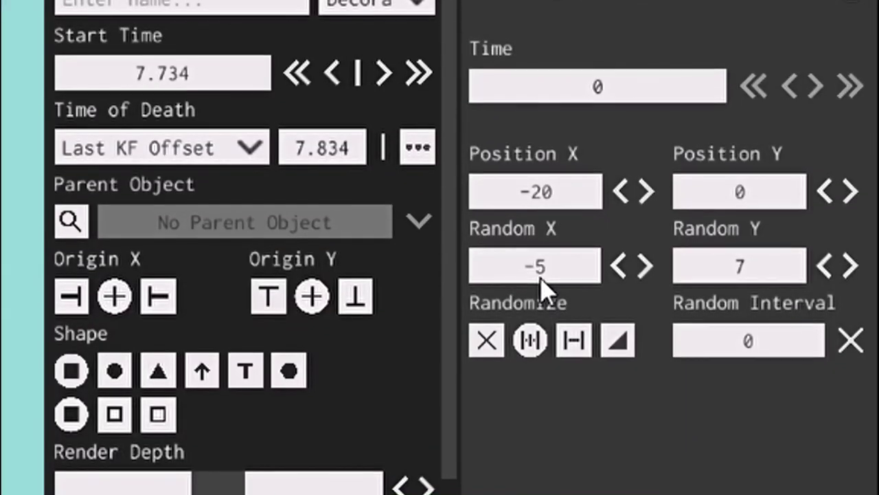
Step: Vary Random X between -5 and 20 on the unnamed object's starting position keyframe, and reset it to 0
{"action": "scroll", "coordinate": [540, 287], "scroll_direction": "up", "scroll_amount": 13}
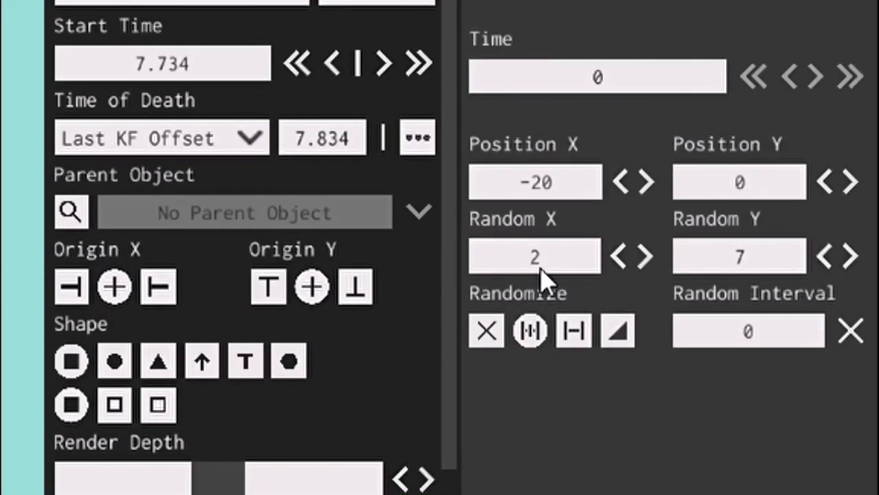
{"action": "scroll", "coordinate": [540, 259], "scroll_direction": "up", "scroll_amount": 17}
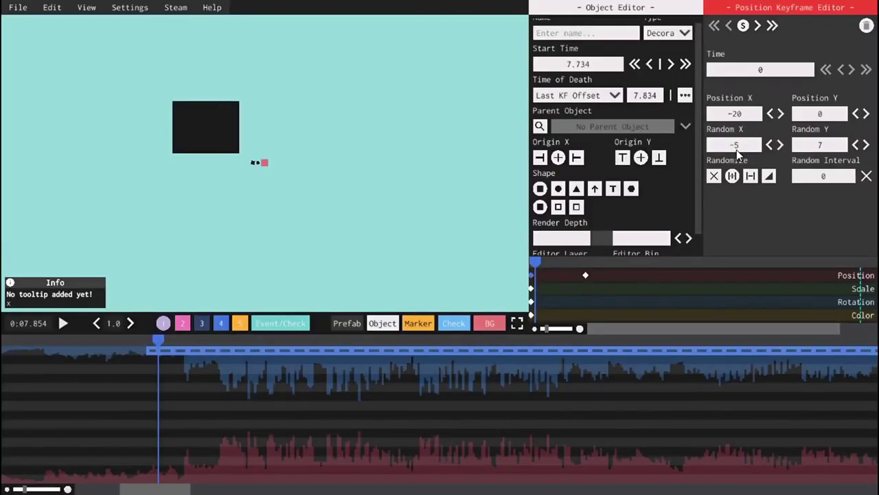
{"action": "scroll", "coordinate": [737, 148], "scroll_direction": "up", "scroll_amount": 20}
{"action": "scroll", "coordinate": [737, 148], "scroll_direction": "down", "scroll_amount": 2}
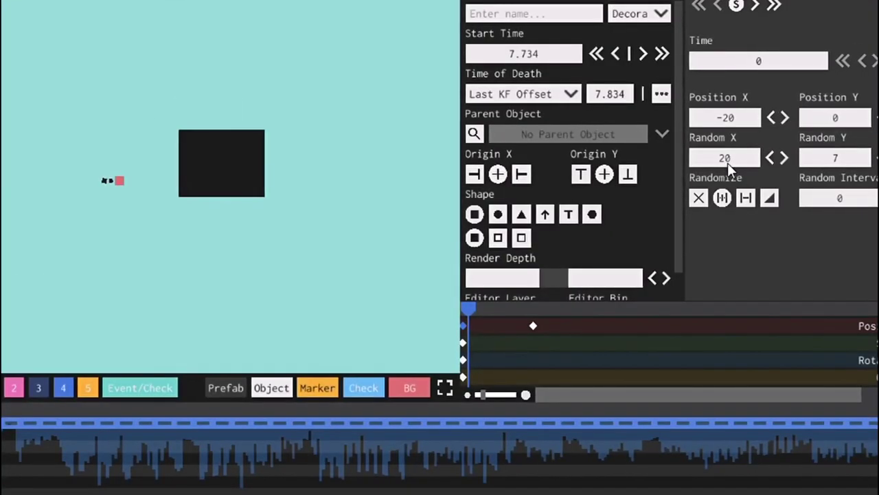
{"action": "scroll", "coordinate": [809, 161], "scroll_direction": "up", "scroll_amount": 1}
{"action": "type", "text": "0"}
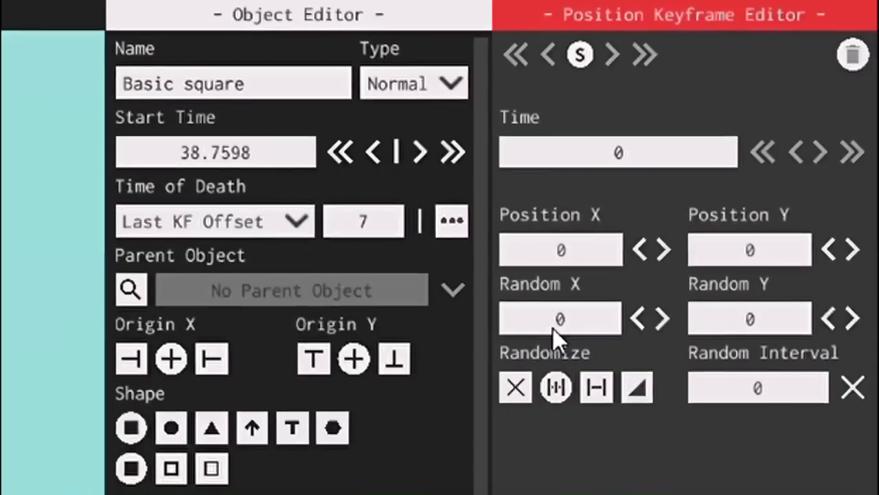
Step: Switch the Basic square's position keyframe through the toggle and random scale randomize modes
{"action": "left_click", "coordinate": [547, 320]}
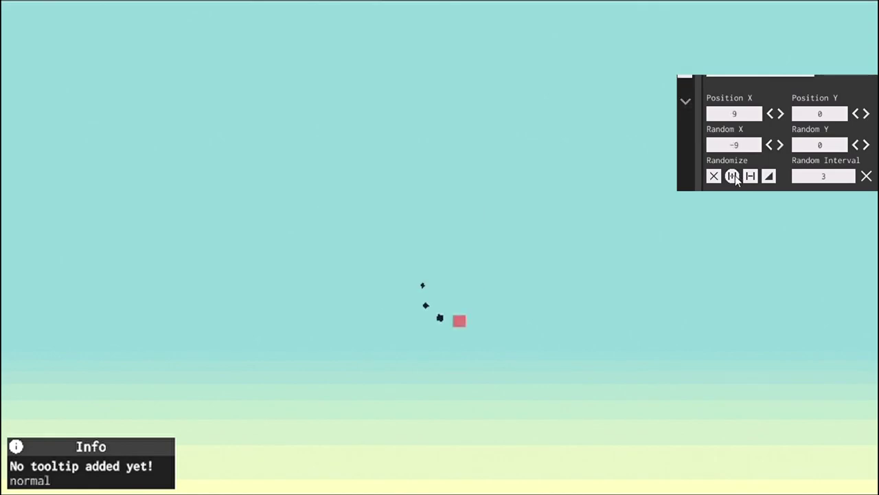
{"action": "left_click", "coordinate": [751, 176]}
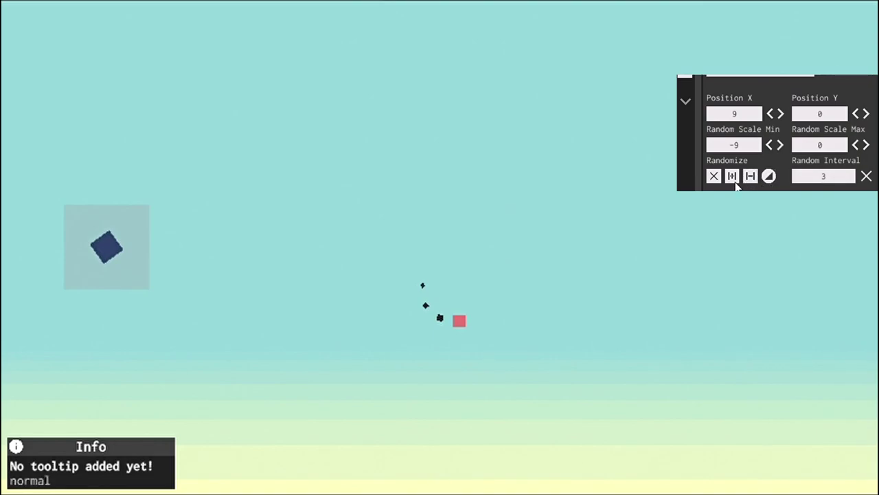
{"action": "left_click", "coordinate": [768, 176]}
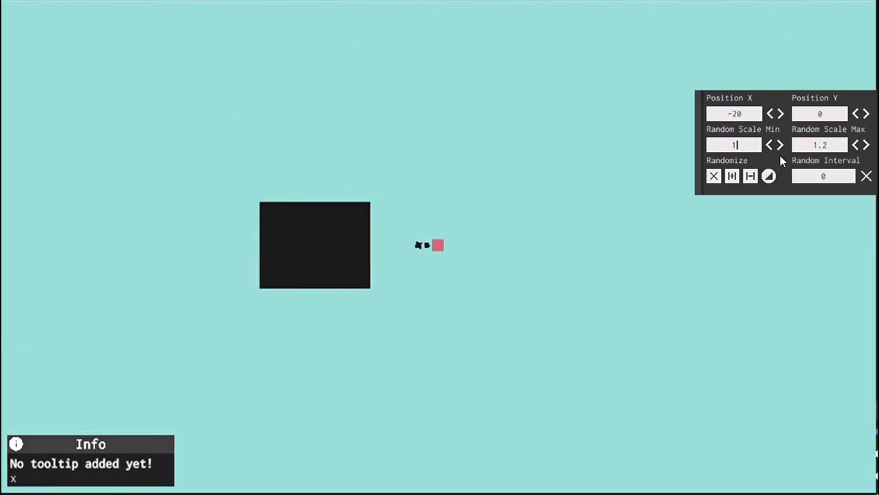
Step: Set the starting position keyframe's Random Scale Max to 2 and its Random Interval to .945
{"action": "double_click", "coordinate": [808, 143]}
{"action": "type", "text": "2"}
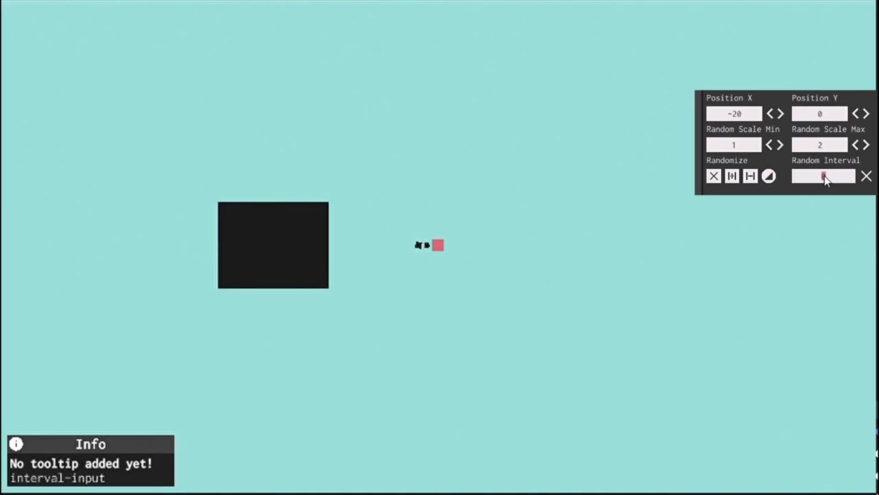
{"action": "left_click", "coordinate": [824, 176]}
{"action": "type", "text": ".945"}
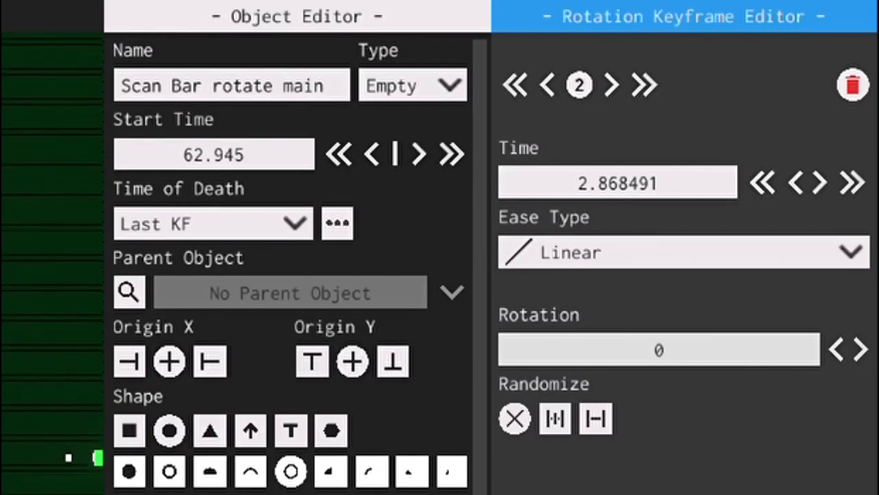
Step: Set the rotation of Scan Bar rotate main's keyframe at 3.219882 to 105 and its ease type to OutSine
{"action": "scroll", "coordinate": [547, 350], "scroll_direction": "up", "scroll_amount": 7}
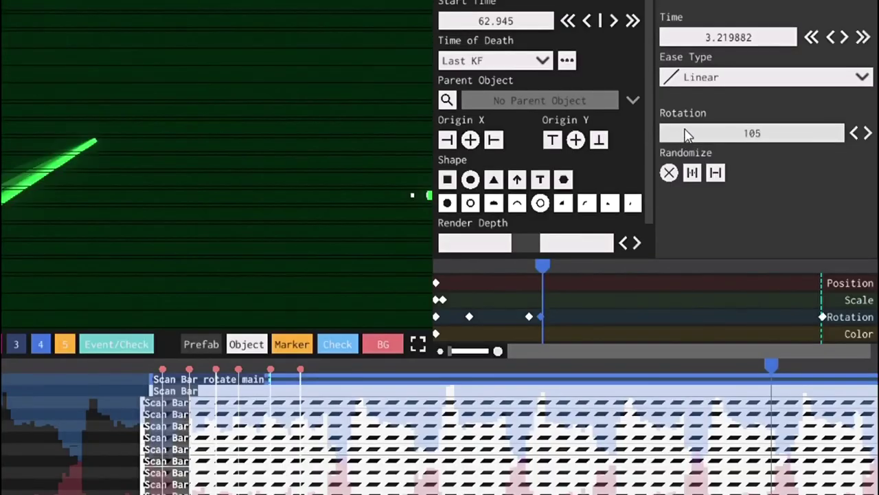
{"action": "left_click", "coordinate": [688, 81]}
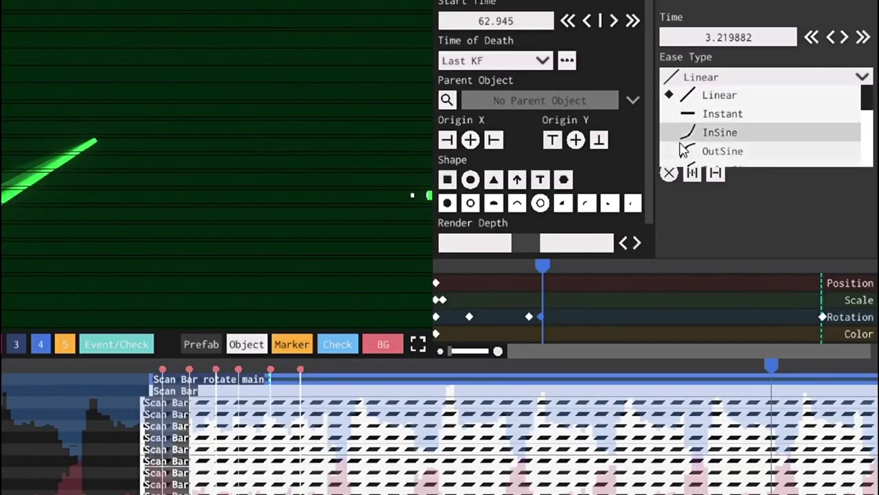
{"action": "left_click", "coordinate": [683, 151]}
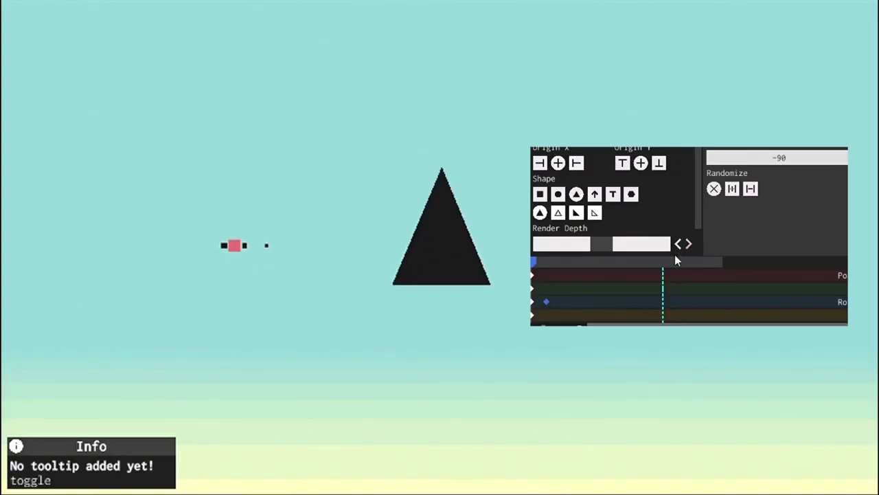
Step: Add another rotation keyframe to the triangle past the playhead, decrease its rotation value and play the animation
{"action": "left_click_drag", "start_coordinate": [532, 264], "coordinate": [553, 262]}
{"action": "left_click", "coordinate": [565, 303]}
{"action": "left_click", "coordinate": [757, 161]}
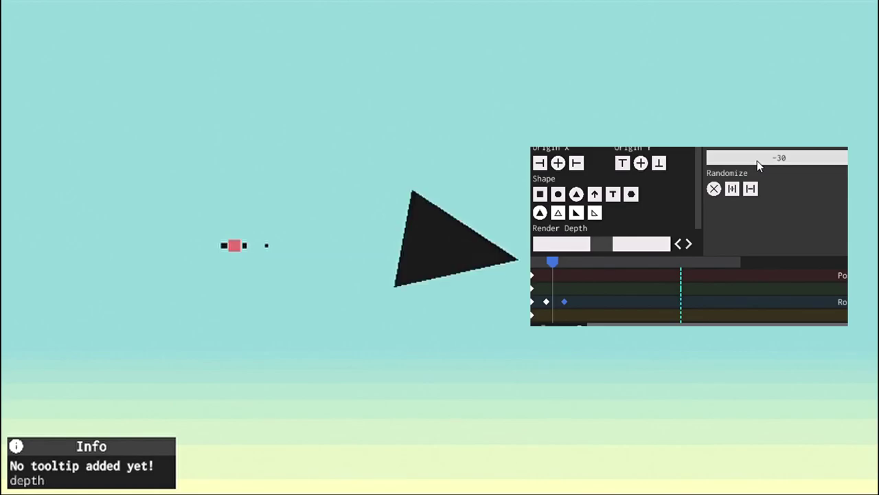
{"action": "scroll", "coordinate": [757, 160], "scroll_direction": "down", "scroll_amount": 3}
{"action": "key", "text": "space"}
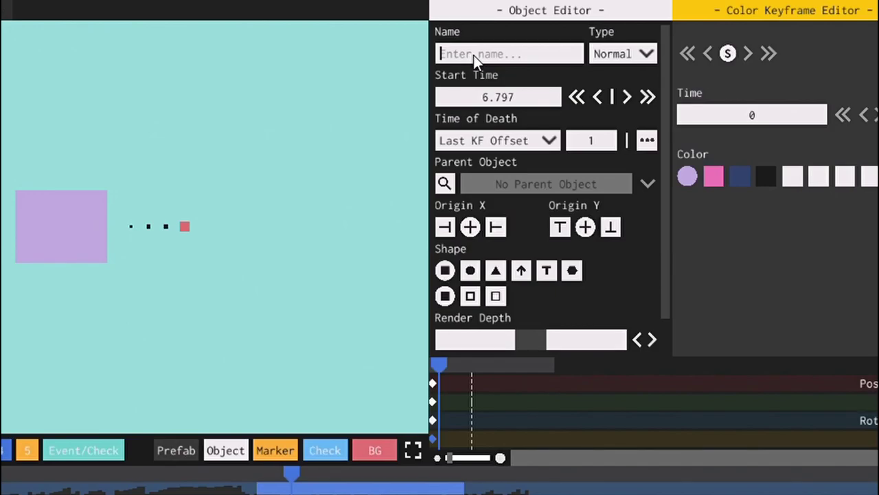
Step: Undo the last change to the unnamed object starting at 6.797 seconds
{"action": "key", "text": "ctrl+z"}
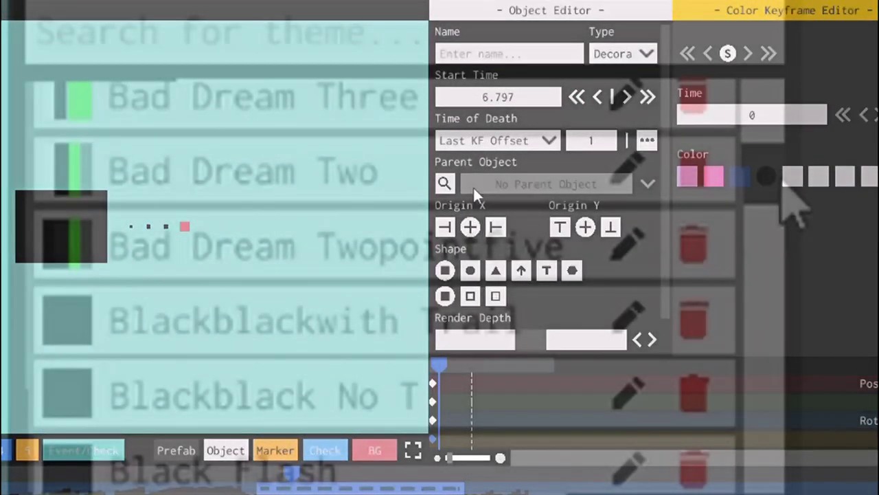
Step: Look further through the list of available themes
{"action": "left_click_drag", "start_coordinate": [785, 197], "coordinate": [786, 353]}
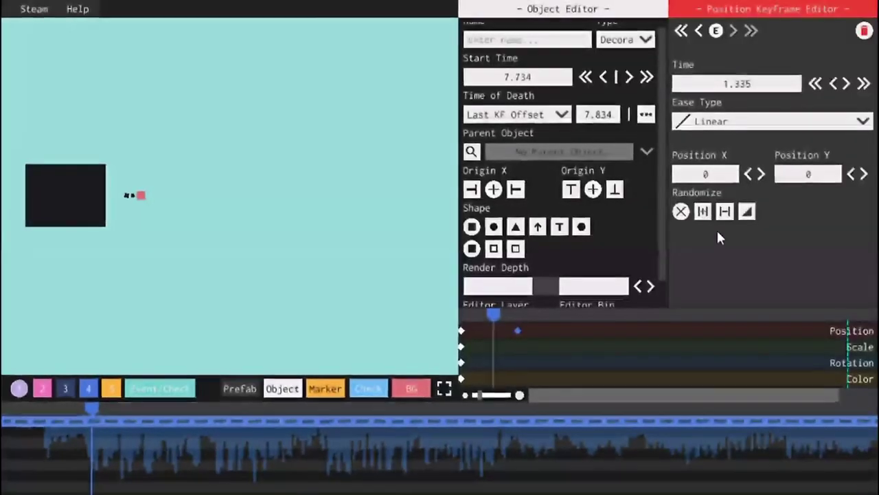
Step: Browse the ease types, set the position keyframe at 1.335 seconds to InOutSine and preview the black rectangle's motion
{"action": "left_click", "coordinate": [864, 126]}
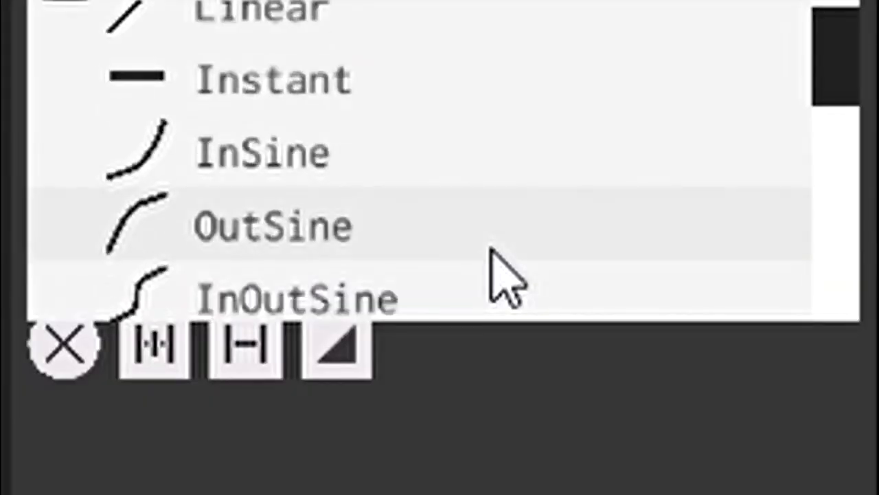
{"action": "scroll", "coordinate": [787, 199], "scroll_direction": "down", "scroll_amount": 3}
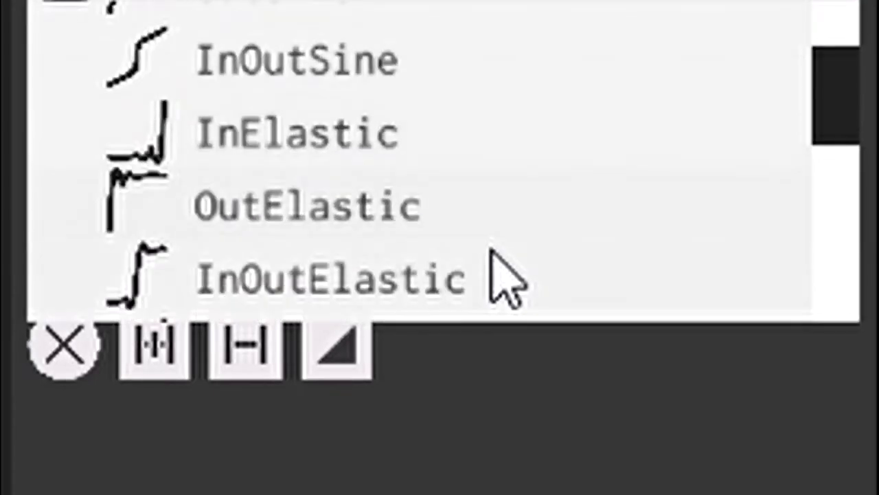
{"action": "scroll", "coordinate": [786, 200], "scroll_direction": "down", "scroll_amount": 3}
{"action": "scroll", "coordinate": [491, 288], "scroll_direction": "down", "scroll_amount": 5}
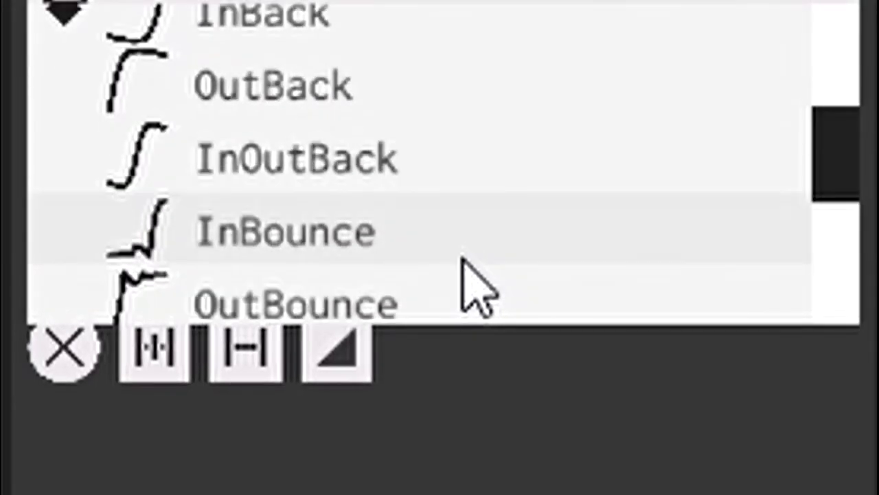
{"action": "scroll", "coordinate": [363, 251], "scroll_direction": "down", "scroll_amount": 3}
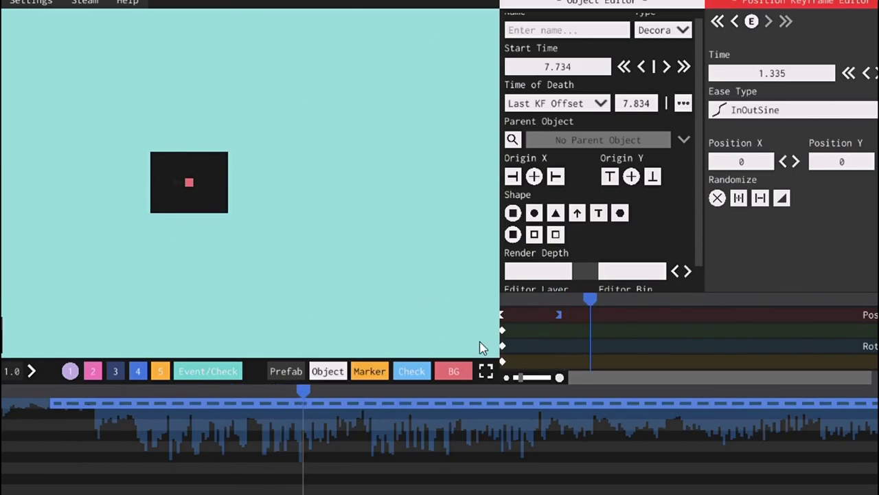
{"action": "left_click", "coordinate": [497, 300]}
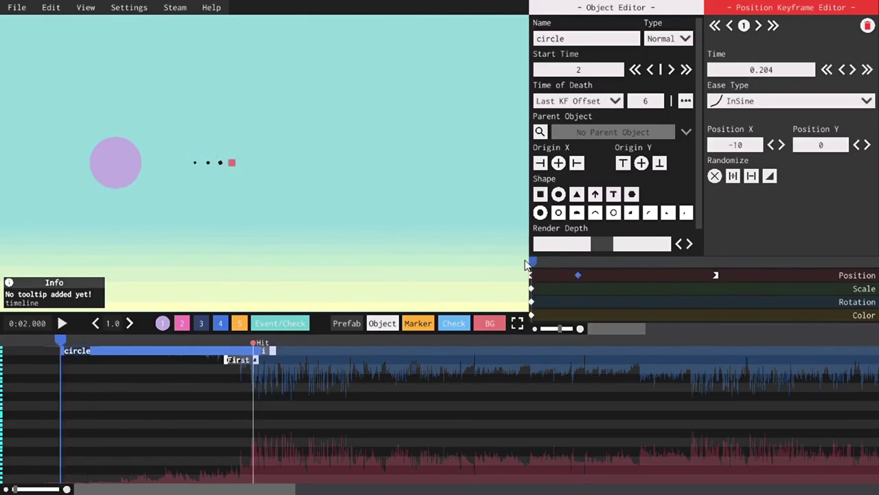
Step: Play the circle's position animation past its InSine keyframe
{"action": "key", "text": "space"}
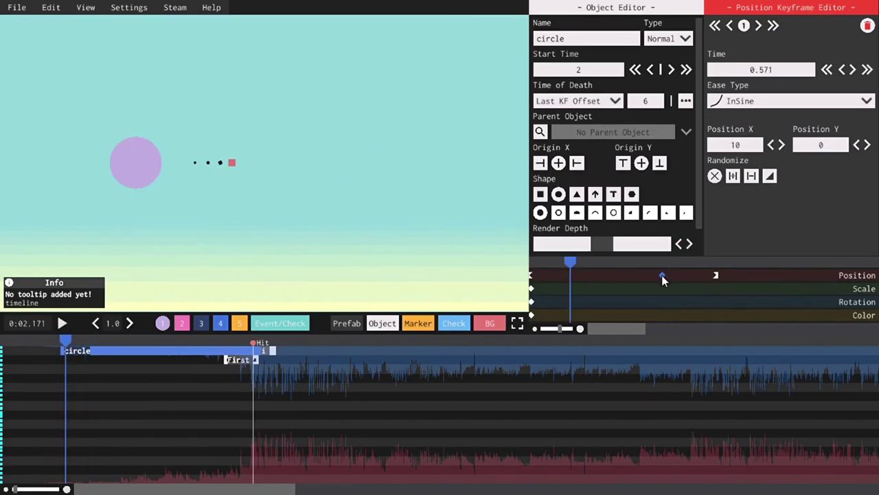
{"action": "key", "text": "space"}
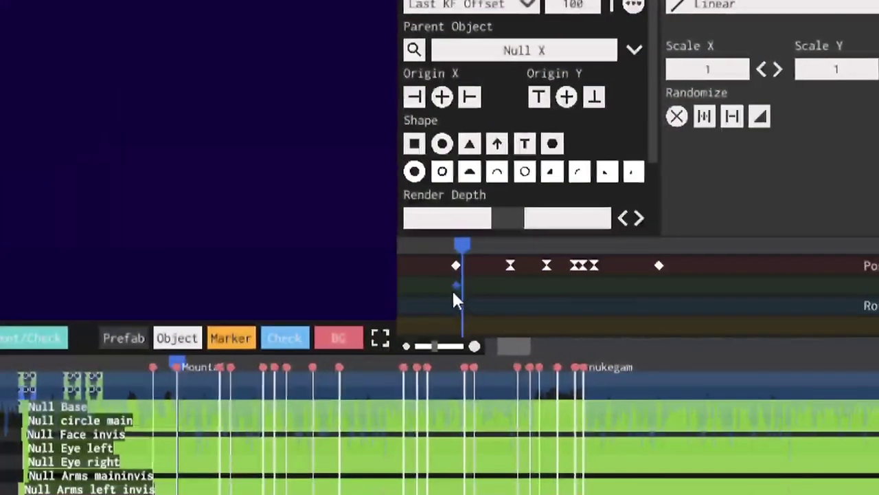
Step: Add scale keyframes to Null Y, setting the one at 3.773 to scale .5 by 1.5 with OutSine easing
{"action": "left_click", "coordinate": [483, 285]}
{"action": "left_click", "coordinate": [509, 285]}
{"action": "left_click", "coordinate": [482, 285]}
{"action": "left_click", "coordinate": [719, 6]}
{"action": "left_click", "coordinate": [713, 91]}
{"action": "left_click", "coordinate": [719, 5]}
{"action": "left_click", "coordinate": [714, 69]}
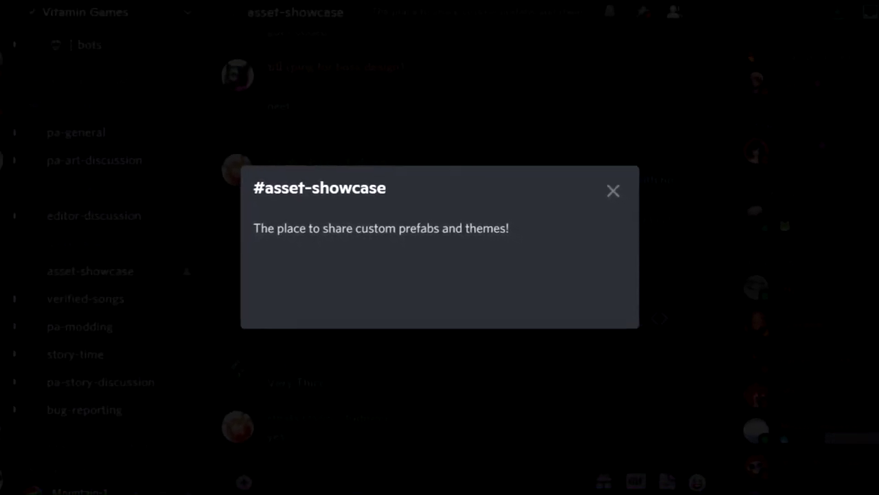
{"action": "key", "text": "Escape"}
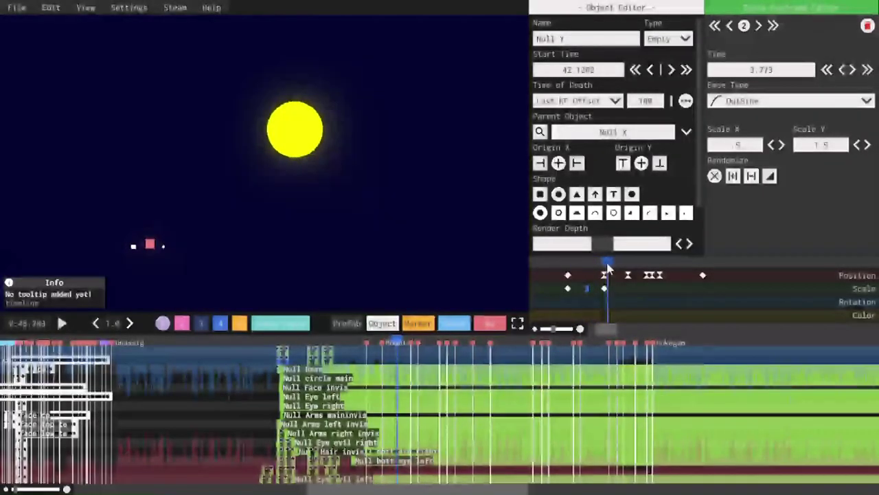
Step: Add scale keyframes to Null Y at 4.171 with scale 0.5 by 1.5 and at 4.359 with scale 1 by 1
{"action": "left_click_drag", "start_coordinate": [600, 265], "coordinate": [589, 294]}
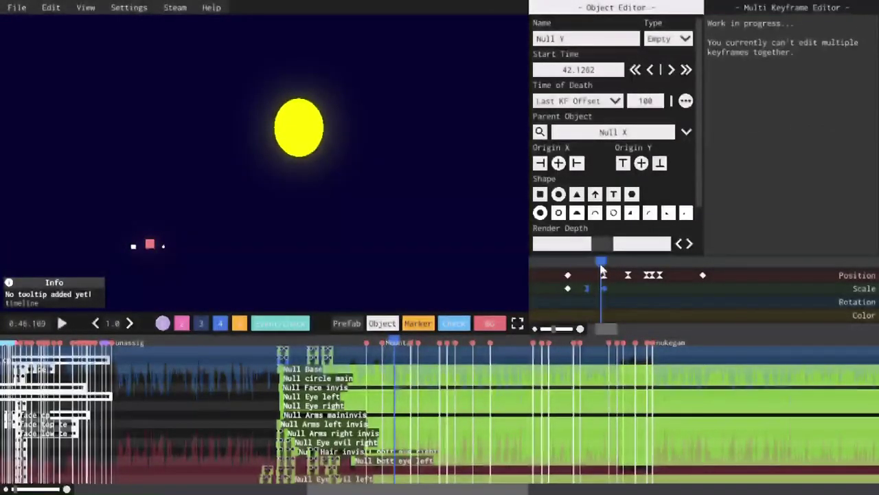
{"action": "left_click_drag", "start_coordinate": [601, 263], "coordinate": [621, 267]}
{"action": "left_click", "coordinate": [621, 288]}
{"action": "left_click", "coordinate": [636, 287]}
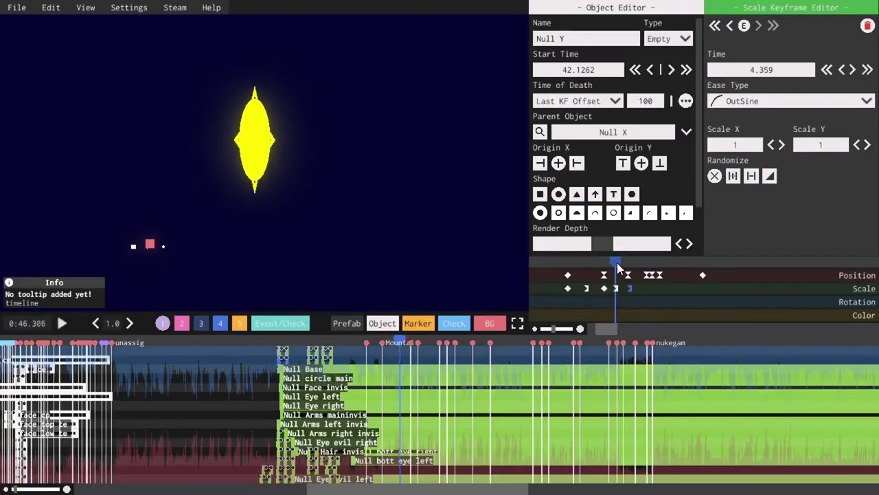
{"action": "mouse_move", "coordinate": [614, 261]}
{"action": "left_mouse_down"}
{"action": "mouse_move", "coordinate": [632, 265]}
{"action": "mouse_move", "coordinate": [598, 262]}
{"action": "mouse_move", "coordinate": [612, 266]}
{"action": "left_mouse_up"}
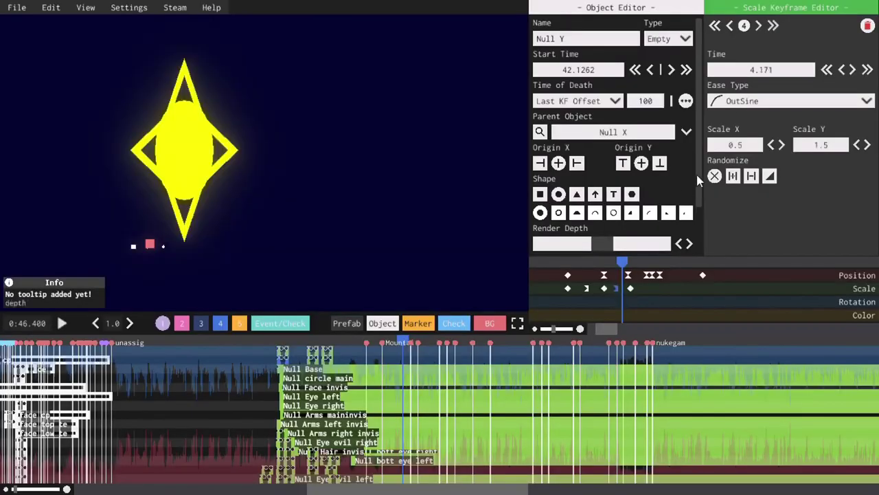
Step: Set the ease type of Null Y's scale keyframe at 4.171 to OutCirc and look through the other curves
{"action": "scroll", "coordinate": [730, 154], "scroll_direction": "down", "scroll_amount": 3}
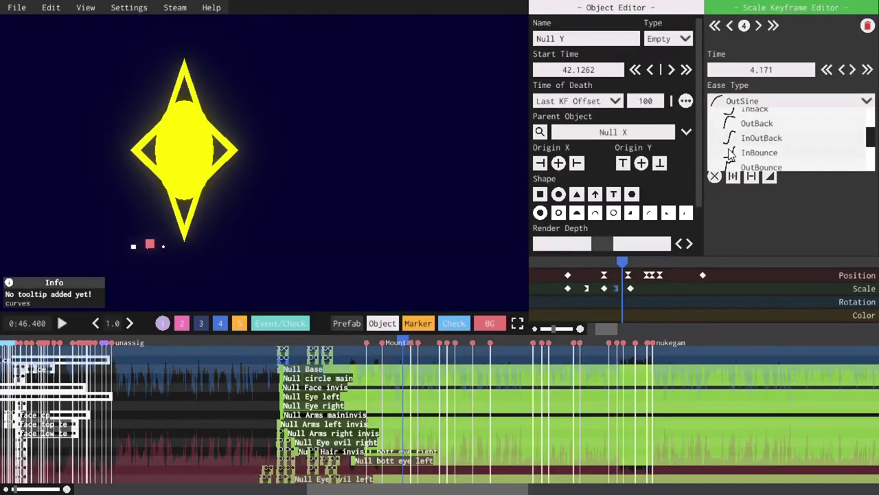
{"action": "left_click", "coordinate": [731, 131]}
{"action": "left_click", "coordinate": [742, 100]}
{"action": "scroll", "coordinate": [721, 128], "scroll_direction": "down", "scroll_amount": 5}
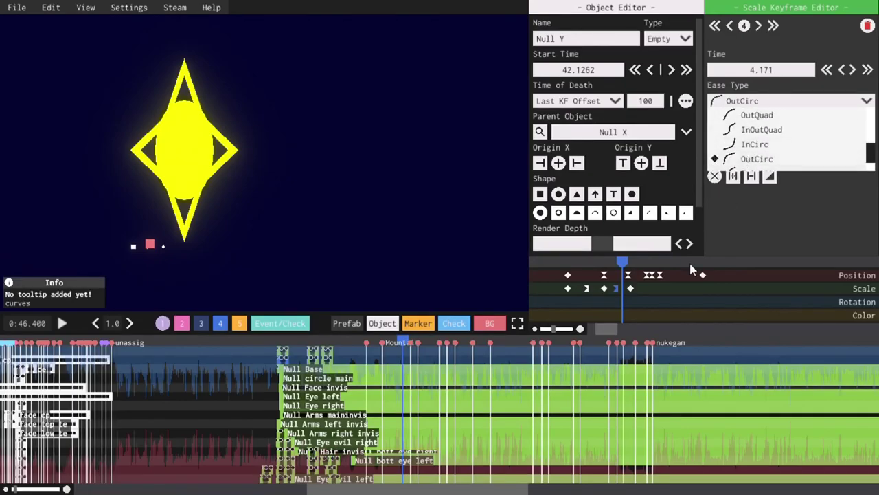
Step: Set the ease type of Null Y's last scale keyframe to OutSine and preview the stretch animation
{"action": "left_click", "coordinate": [629, 288]}
{"action": "left_click", "coordinate": [628, 275]}
{"action": "left_click", "coordinate": [630, 287]}
{"action": "left_click", "coordinate": [790, 101]}
{"action": "left_click", "coordinate": [755, 158]}
{"action": "left_click", "coordinate": [610, 262]}
{"action": "mouse_move", "coordinate": [610, 261]}
{"action": "left_mouse_down"}
{"action": "mouse_move", "coordinate": [635, 265]}
{"action": "mouse_move", "coordinate": [598, 262]}
{"action": "mouse_move", "coordinate": [611, 261]}
{"action": "left_mouse_up"}
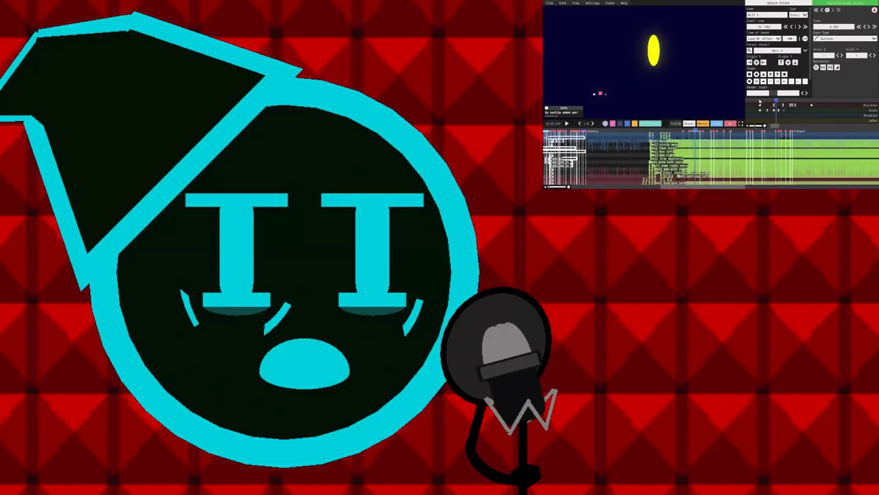
Step: Add rotation keyframes to Null Y: -30 at 3.454005 and -75 at 4.007649, the second with OutSine easing
{"action": "left_click", "coordinate": [773, 105]}
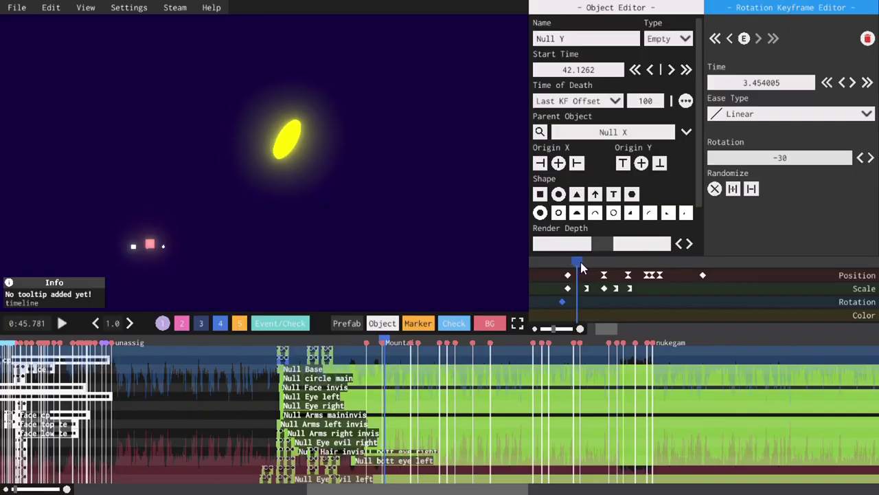
{"action": "mouse_move", "coordinate": [580, 262]}
{"action": "left_mouse_down"}
{"action": "mouse_move", "coordinate": [600, 262]}
{"action": "mouse_move", "coordinate": [570, 264]}
{"action": "mouse_move", "coordinate": [572, 270]}
{"action": "mouse_move", "coordinate": [592, 264]}
{"action": "left_mouse_up"}
{"action": "left_click", "coordinate": [602, 301]}
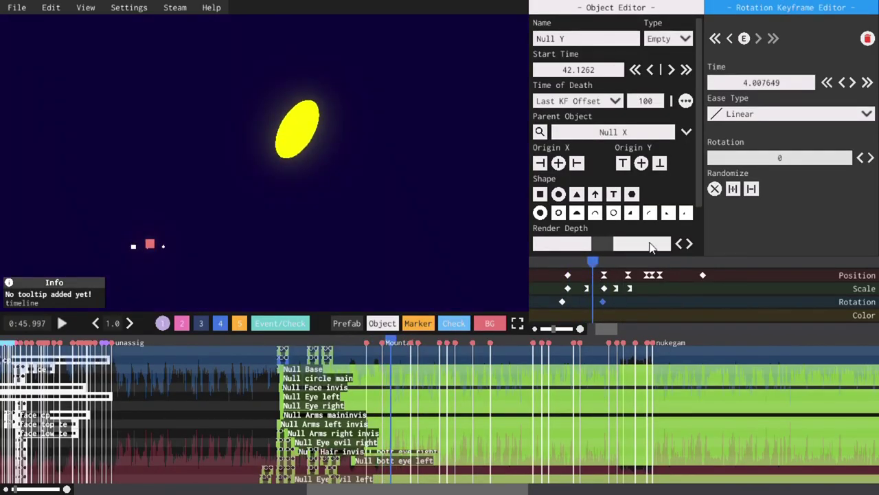
{"action": "left_click", "coordinate": [762, 114]}
{"action": "left_click", "coordinate": [733, 170]}
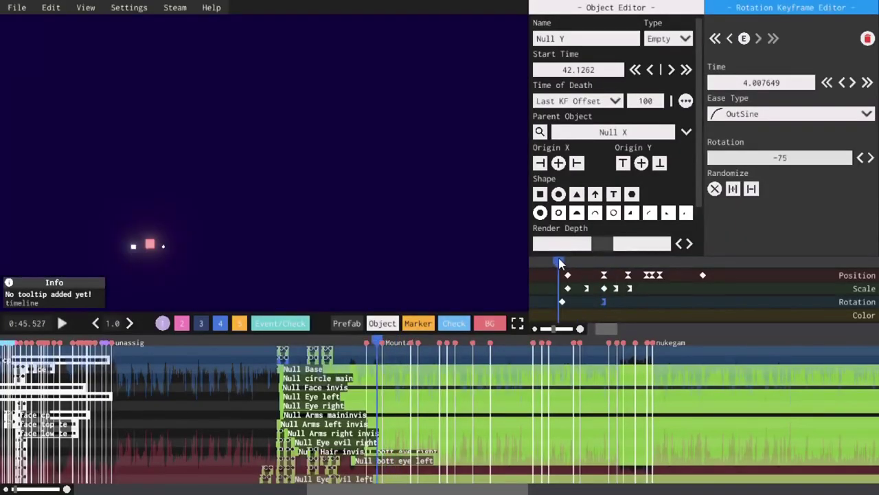
Step: Set the ease type of Null Y's scale keyframe at 4.026417 to OutSine and scrub through the combined animation
{"action": "left_click", "coordinate": [586, 288]}
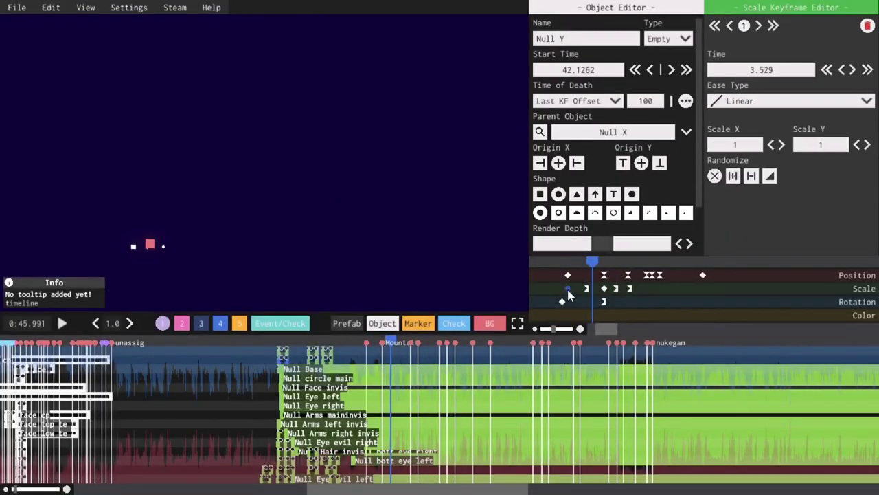
{"action": "left_click", "coordinate": [735, 101]}
{"action": "left_click", "coordinate": [742, 158]}
{"action": "left_click_drag", "start_coordinate": [603, 266], "coordinate": [633, 261]}
{"action": "left_click_drag", "start_coordinate": [577, 259], "coordinate": [611, 306]}
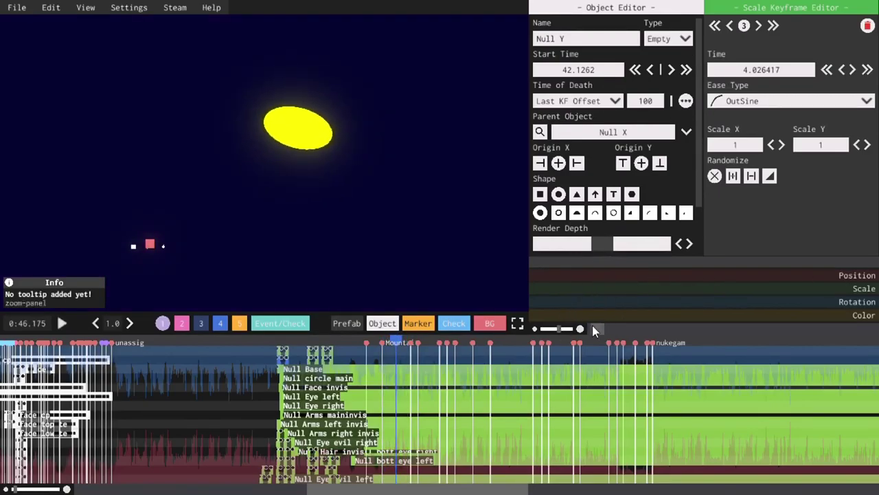
{"action": "left_click_drag", "start_coordinate": [550, 267], "coordinate": [540, 265]}
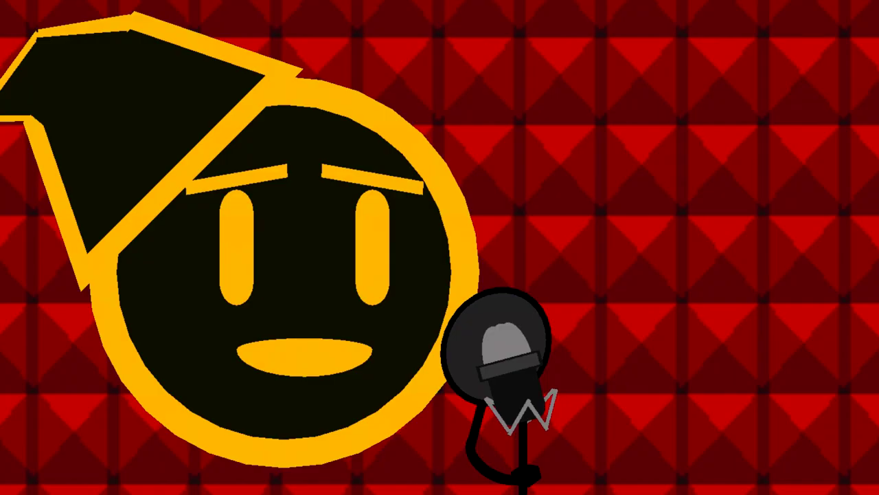
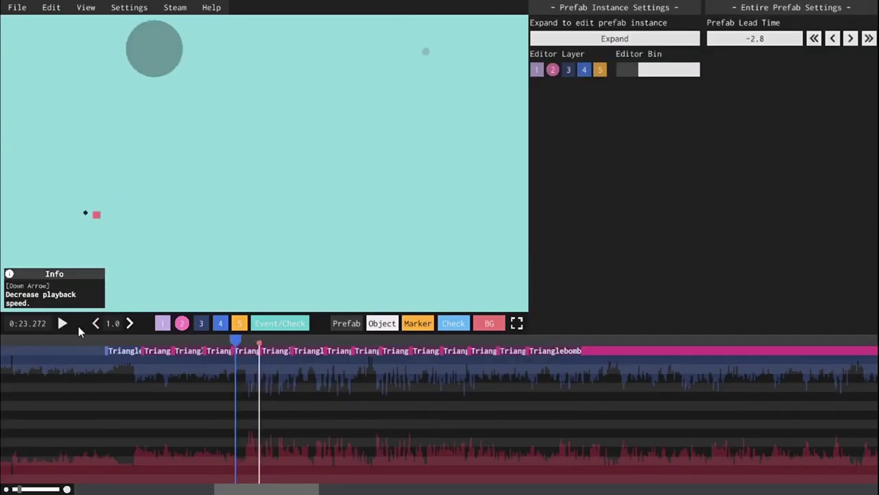
Step: Play the Trianglebomb section and move the Bomb basic right object to before the bomb marker on the timeline
{"action": "left_click", "coordinate": [67, 324]}
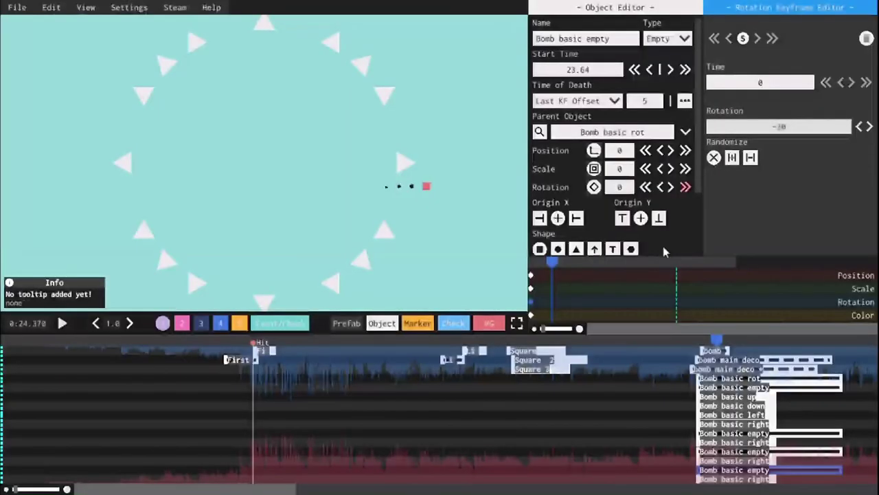
{"action": "left_click_drag", "start_coordinate": [687, 428], "coordinate": [736, 393]}
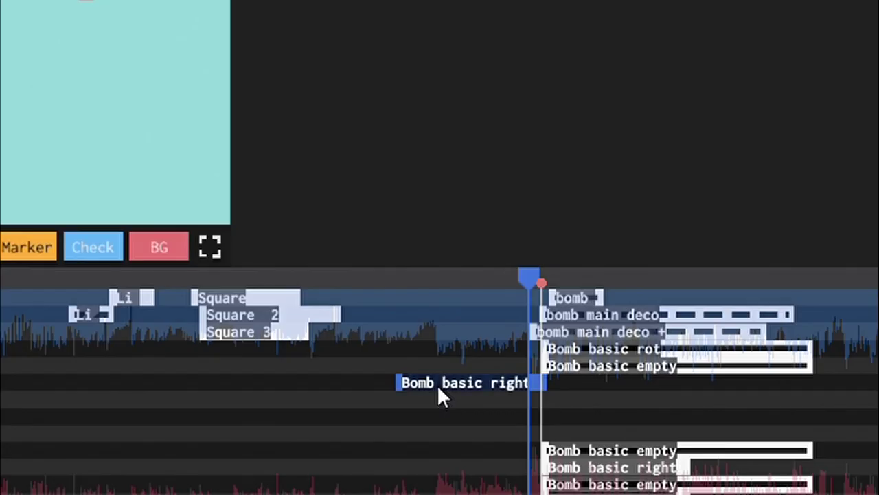
{"action": "left_click_drag", "start_coordinate": [436, 384], "coordinate": [414, 408]}
Step: Move the ending position and scale keyframes of Bomb basic down and left later, adding a position keyframe at their former end
{"action": "left_click", "coordinate": [410, 380]}
{"action": "left_click_drag", "start_coordinate": [400, 188], "coordinate": [522, 177]}
{"action": "left_click", "coordinate": [375, 161]}
{"action": "left_click", "coordinate": [446, 379]}
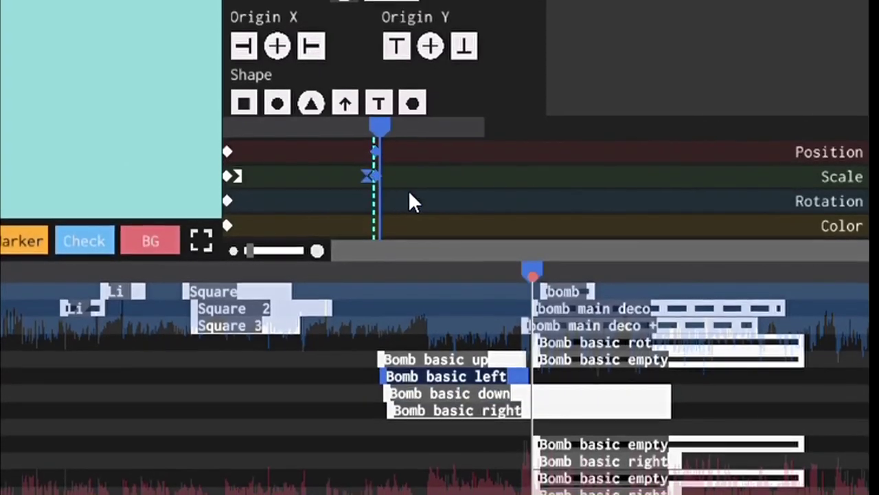
{"action": "left_click_drag", "start_coordinate": [375, 147], "coordinate": [520, 149]}
{"action": "left_click", "coordinate": [378, 145]}
Step: Extend Bomb basic up's ending keyframes in the same way, add a position keyframe at the playhead and play the animation
{"action": "left_click", "coordinate": [440, 351]}
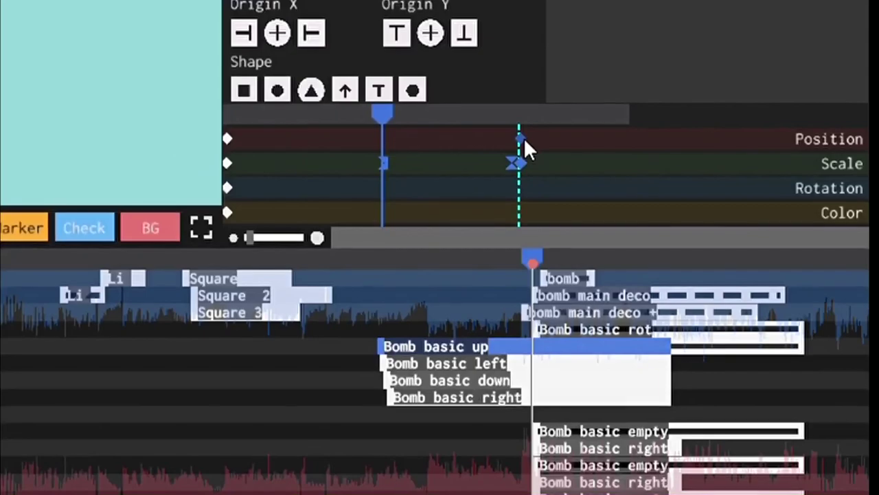
{"action": "left_click", "coordinate": [381, 136]}
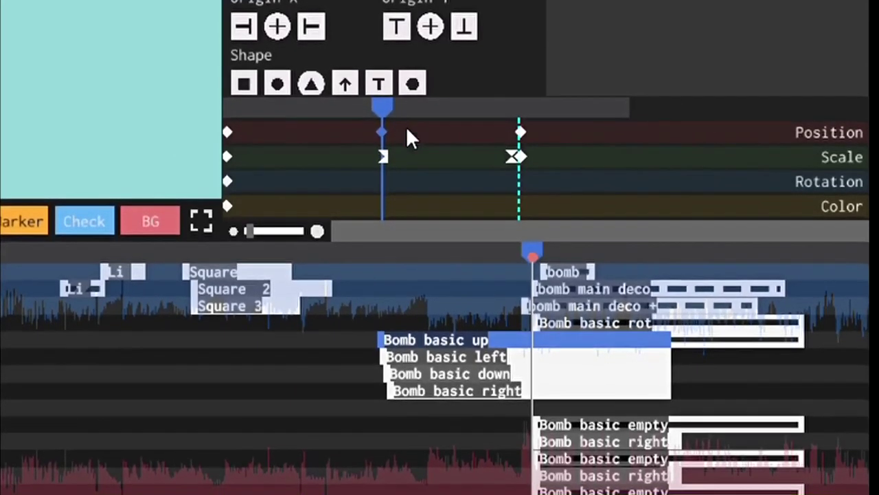
{"action": "key", "text": "space"}
{"action": "mouse_move", "coordinate": [346, 106]}
{"action": "left_mouse_down"}
{"action": "mouse_move", "coordinate": [359, 103]}
{"action": "mouse_move", "coordinate": [346, 103]}
{"action": "left_mouse_up"}
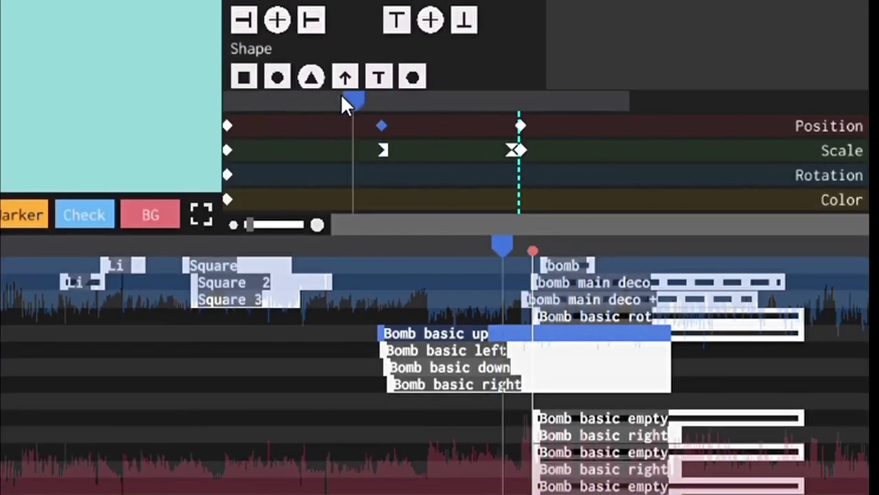
{"action": "left_click", "coordinate": [405, 366]}
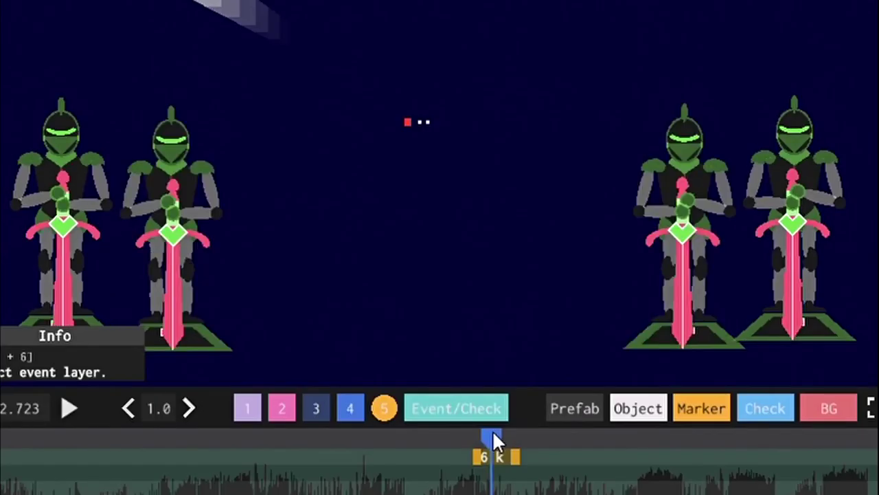
Step: Scrub through the knight statues section and play the level's camera rotation event
{"action": "left_click_drag", "start_coordinate": [492, 430], "coordinate": [507, 428]}
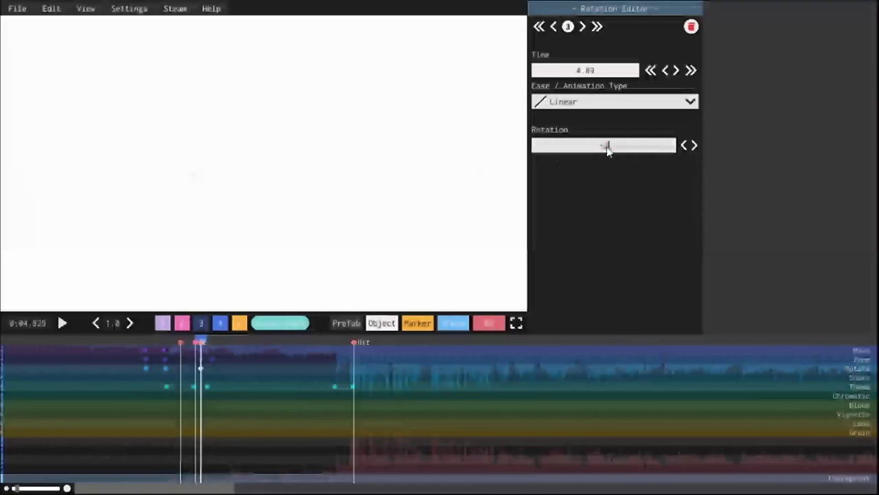
{"action": "key", "text": "space"}
{"action": "key", "text": "space"}
{"action": "left_click", "coordinate": [582, 160]}
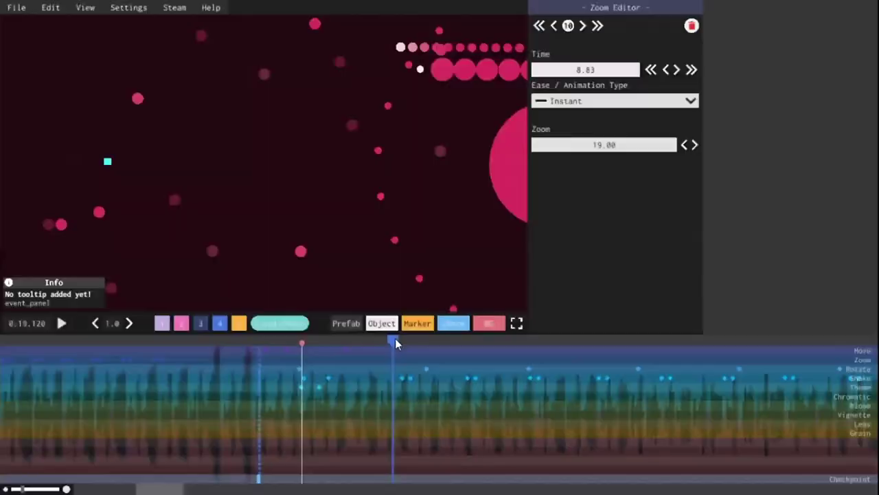
Step: Scrub through the shake events around 19.27 seconds to examine how the camera shakes
{"action": "left_click_drag", "start_coordinate": [395, 338], "coordinate": [413, 387]}
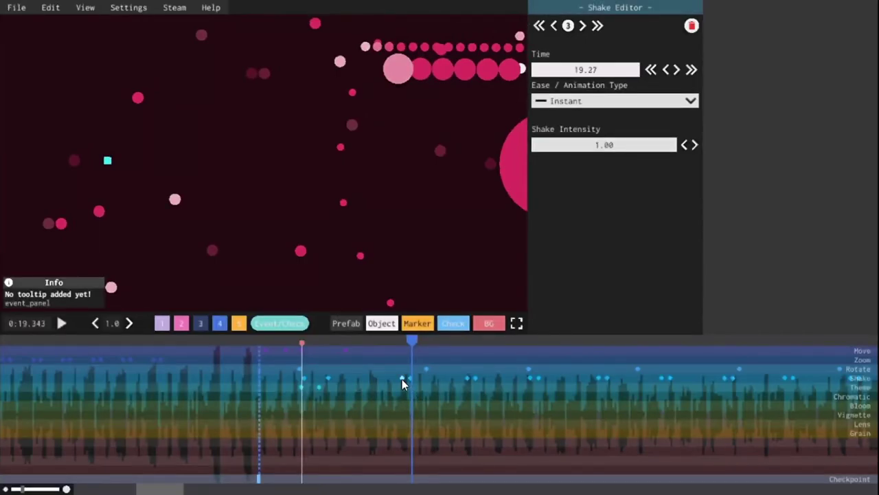
{"action": "left_click_drag", "start_coordinate": [391, 339], "coordinate": [406, 339]}
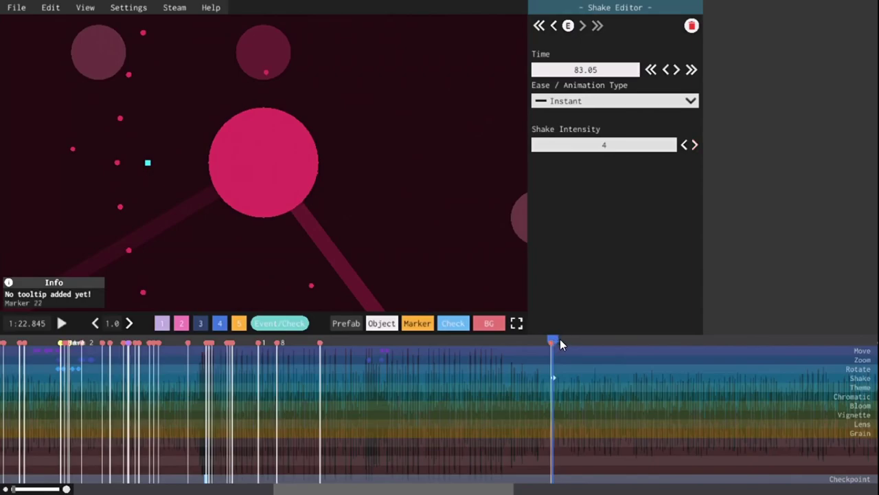
Step: Play the shake event at 83.05 seconds, reduce its shake intensity to .4 and return to the marker before it
{"action": "key", "text": "space"}
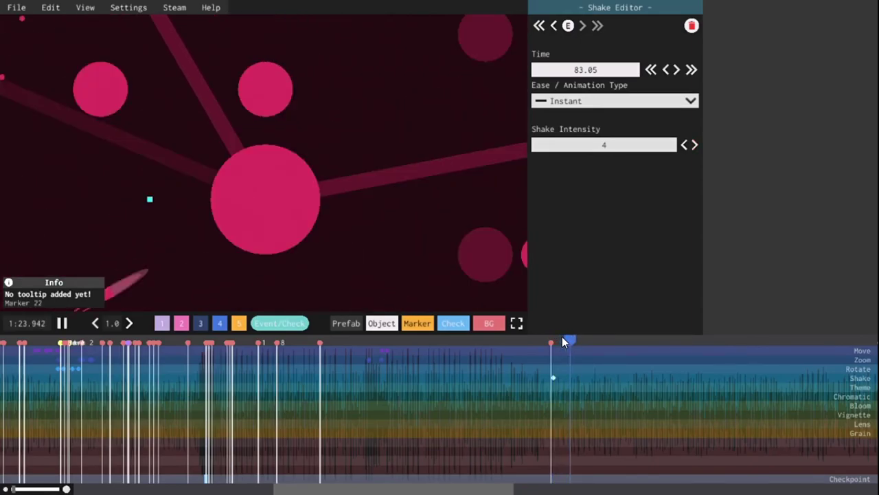
{"action": "key", "text": "space"}
{"action": "left_click", "coordinate": [684, 145]}
{"action": "left_click", "coordinate": [550, 337]}
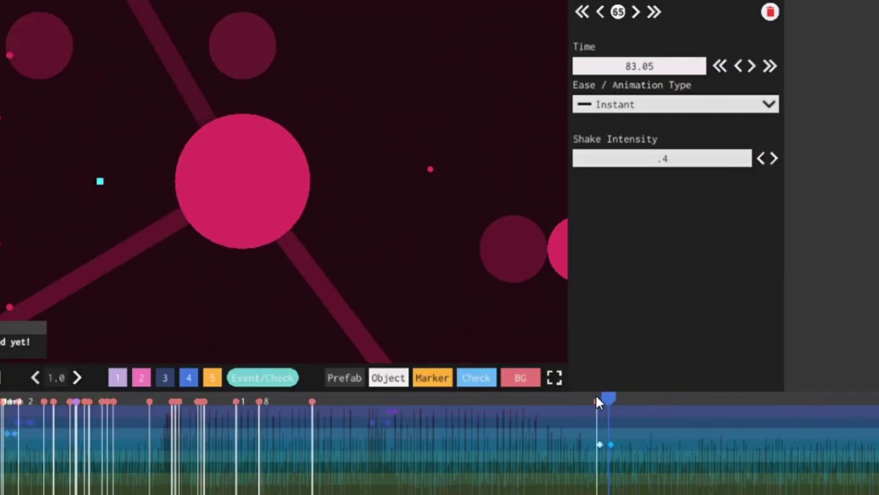
Step: Play the shake event at 83.05 seconds again and return the playhead to the marker before it
{"action": "key", "text": "space"}
{"action": "left_click", "coordinate": [595, 400]}
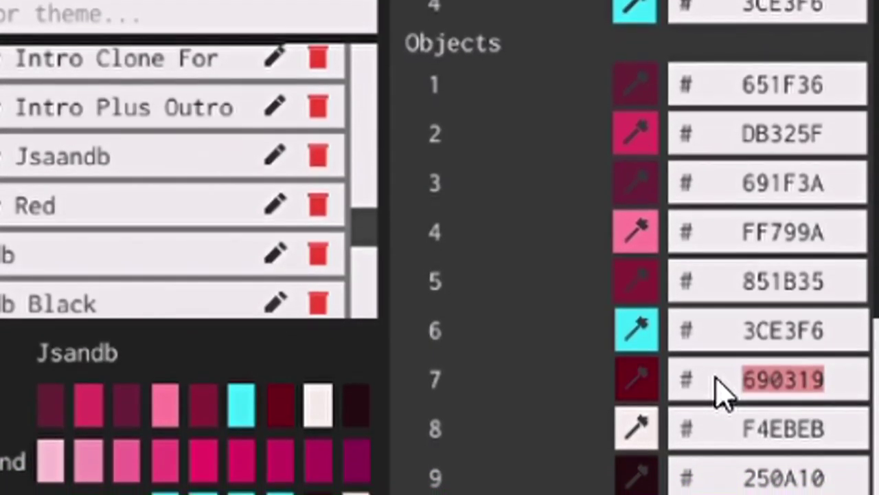
Step: Set object color 7 of the Jsandb theme to 1E0669
{"action": "type", "text": "1E0669"}
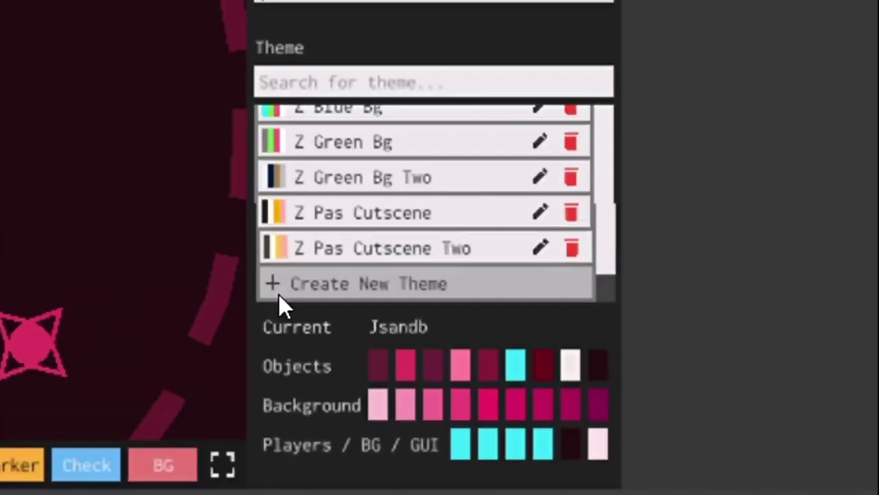
{"action": "left_click", "coordinate": [467, 224]}
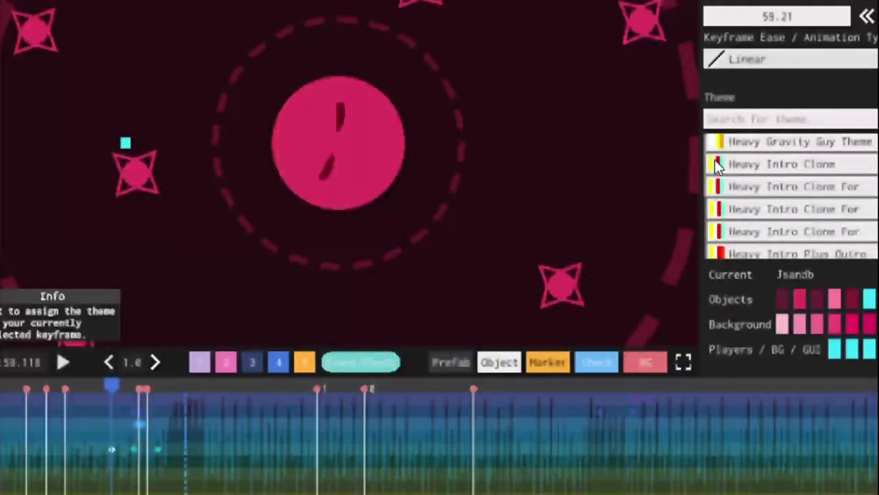
Step: Assign the Heavy Intro Clone theme to the theme keyframe at 59.21 and scrub back through the theme changes
{"action": "left_click", "coordinate": [716, 166]}
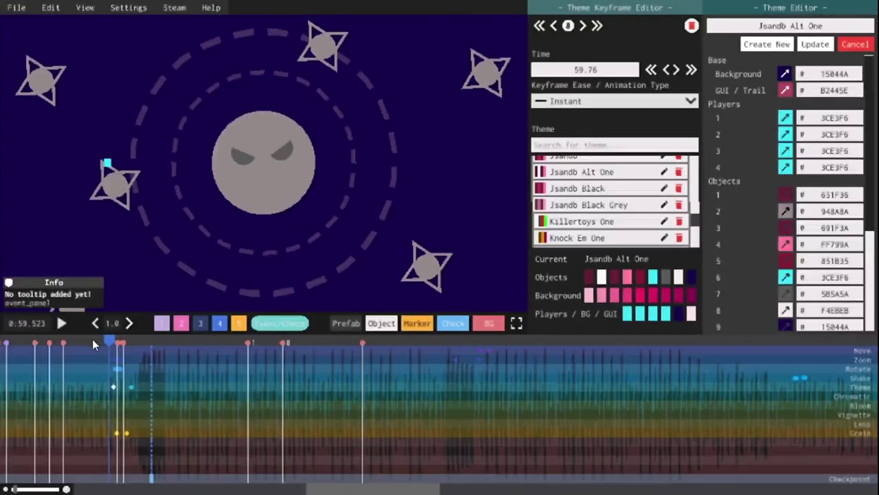
{"action": "mouse_move", "coordinate": [108, 340]}
{"action": "left_mouse_down"}
{"action": "mouse_move", "coordinate": [127, 336]}
{"action": "mouse_move", "coordinate": [4, 336]}
{"action": "mouse_move", "coordinate": [59, 331]}
{"action": "left_mouse_up"}
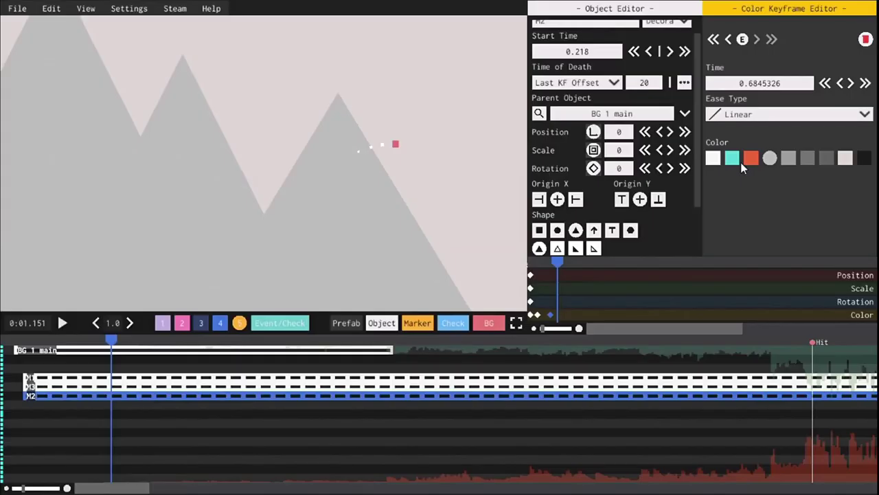
Step: Give M2's ending color keyframe the darker grey of the fifth color slot
{"action": "left_click", "coordinate": [787, 158]}
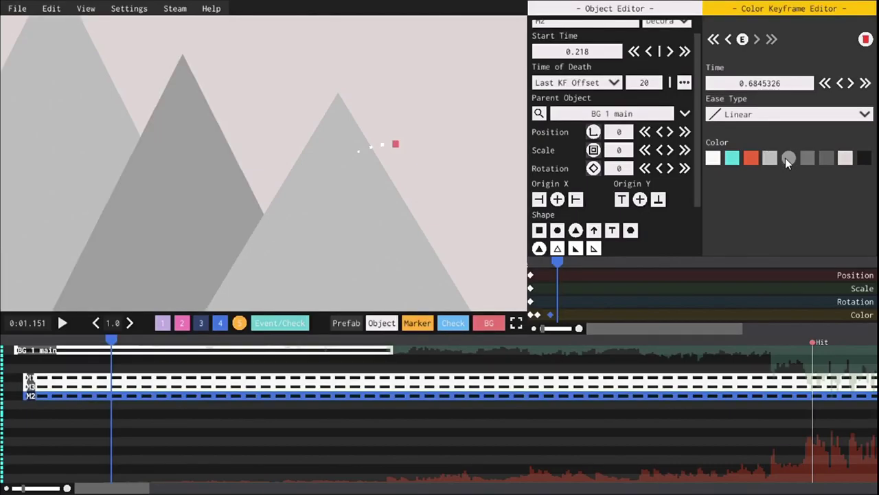
{"action": "scroll", "coordinate": [693, 227], "scroll_direction": "down", "scroll_amount": 3}
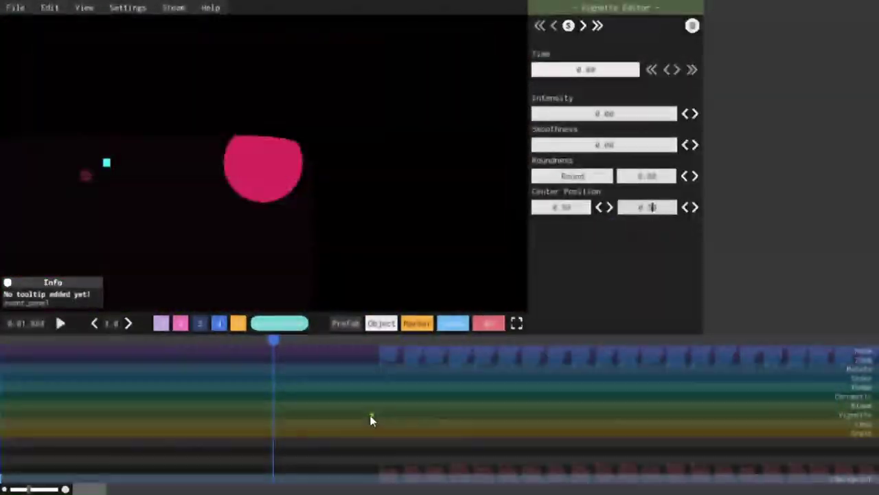
Step: Inspect the vignette keyframe after the start, reselect the starting vignette keyframe and move the playhead forward
{"action": "left_click", "coordinate": [371, 416]}
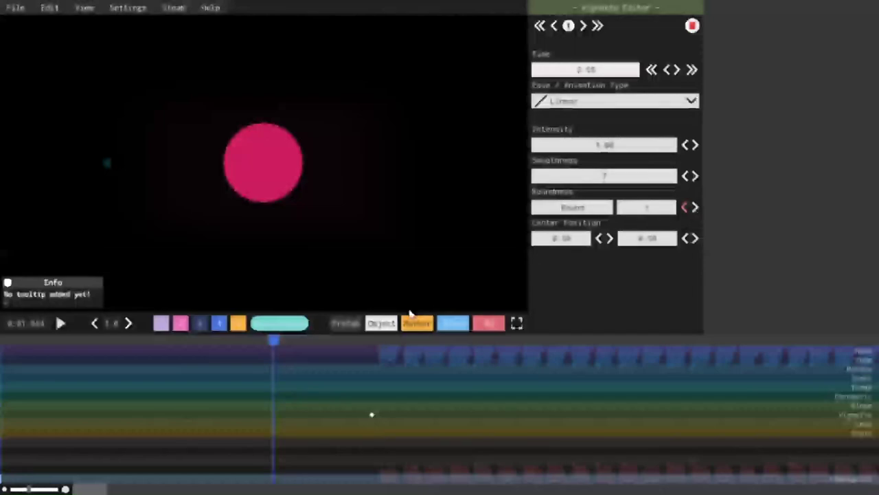
{"action": "left_click", "coordinate": [2, 415]}
{"action": "left_click", "coordinate": [334, 340]}
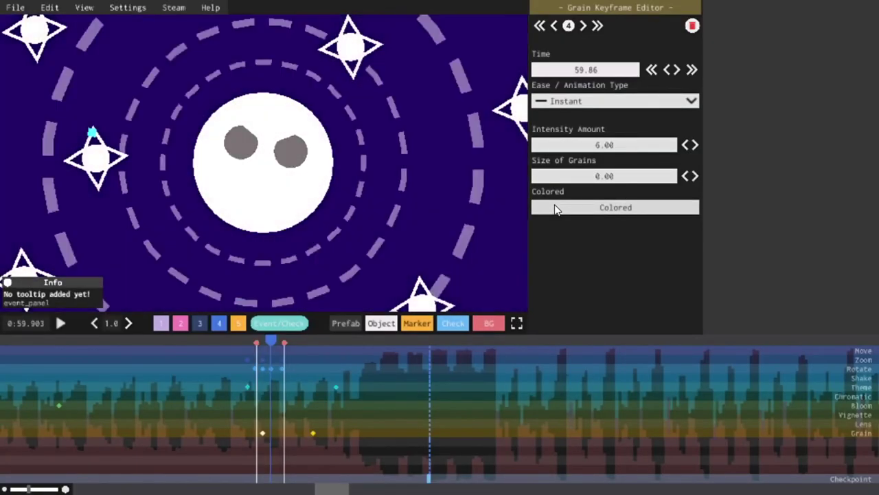
Step: Toggle the Colored option of the grain keyframe at 59.86
{"action": "left_click", "coordinate": [554, 204]}
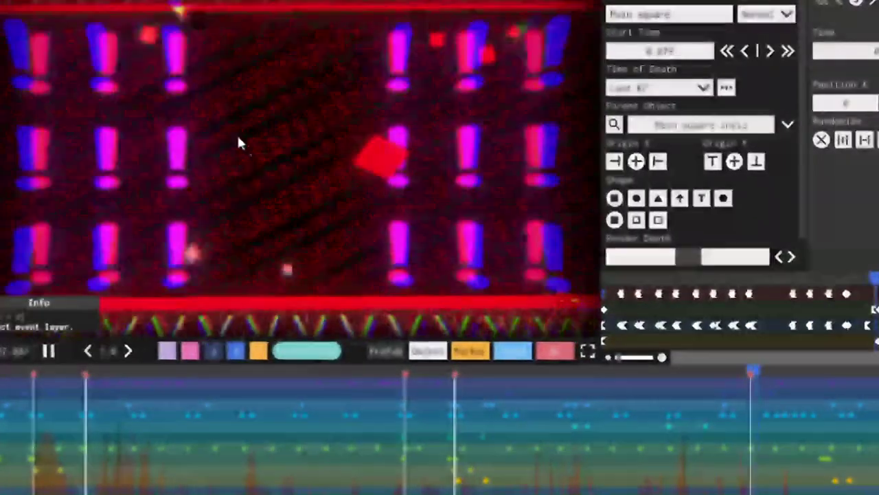
Step: Stop playback of the Main square scene and play the M-Sun animation at 0.1 speed
{"action": "key", "text": "space"}
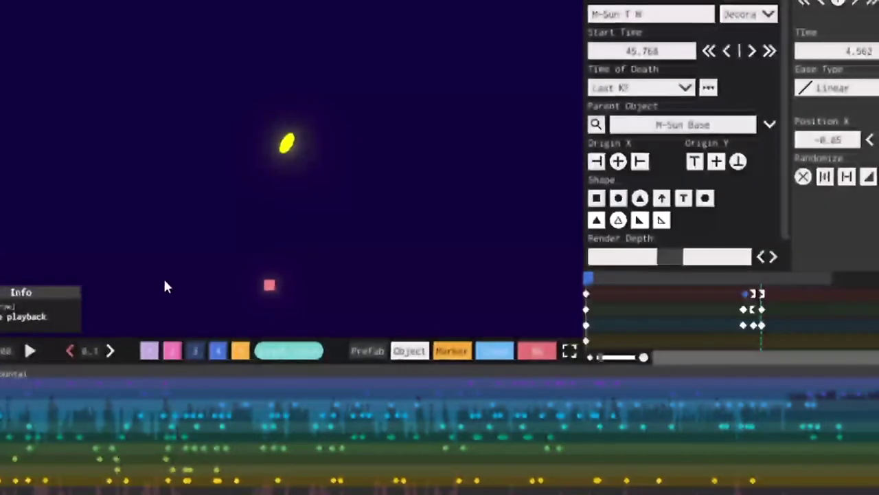
{"action": "left_click", "coordinate": [26, 349]}
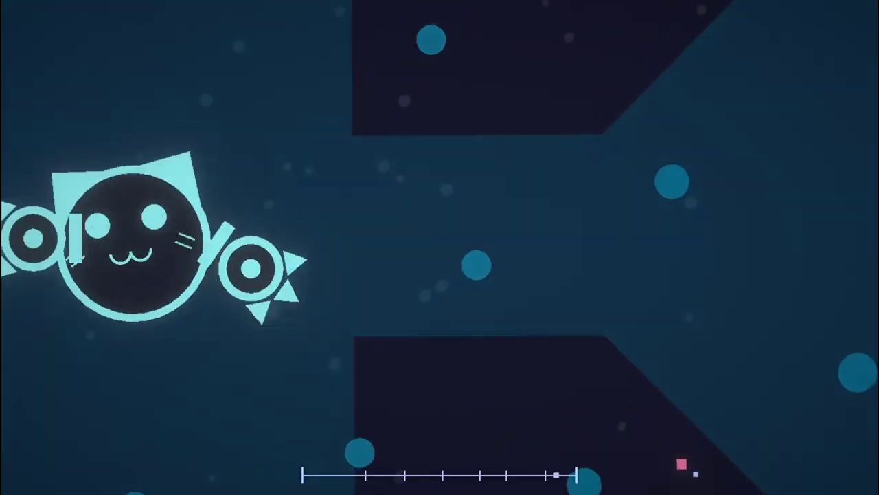
{"action": "key", "text": "Left"}
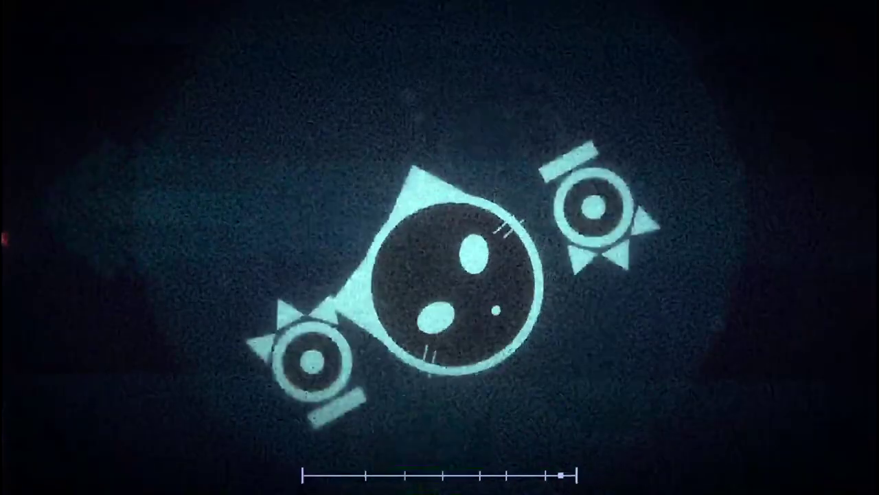
{"action": "key", "text": "Right"}
{"action": "key", "text": "Down"}
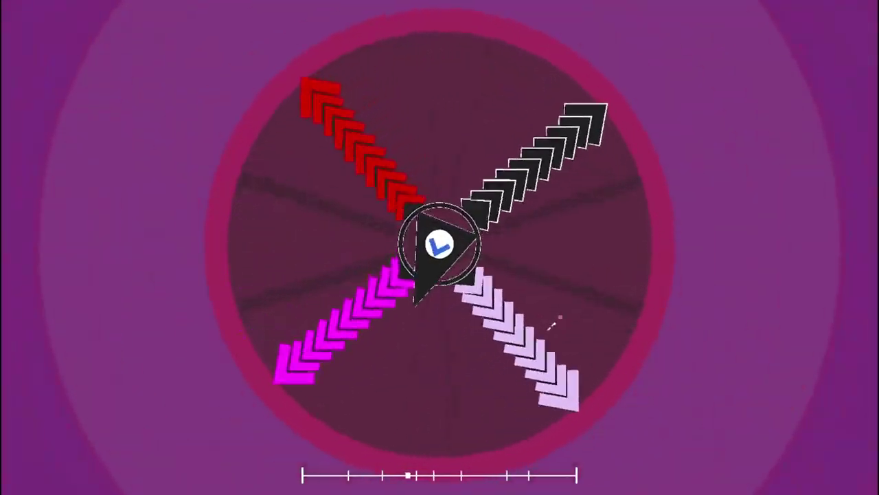
{"action": "key", "text": "Right"}
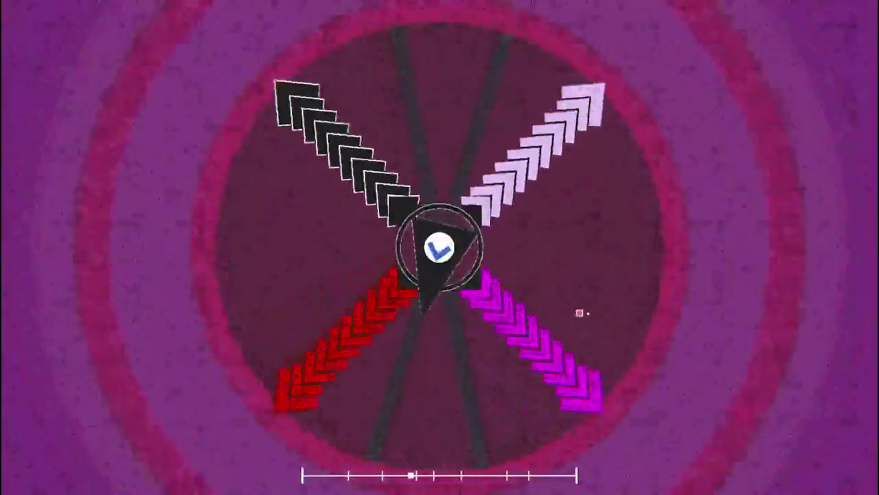
{"action": "key", "text": "Down"}
{"action": "key", "text": "Left"}
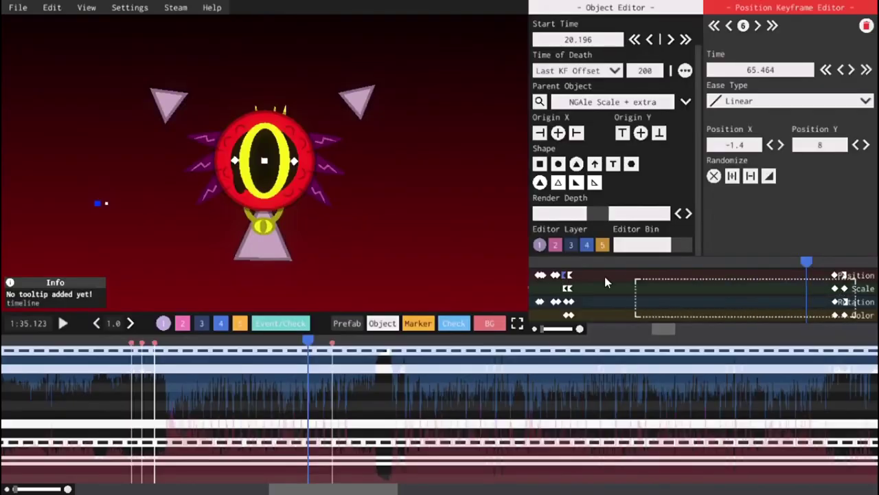
Step: Select the last group of keyframes of the object parented to NGAle Scale + extra and delete them
{"action": "left_click", "coordinate": [561, 261]}
{"action": "left_click_drag", "start_coordinate": [829, 295], "coordinate": [704, 300]}
{"action": "key", "text": "Delete"}
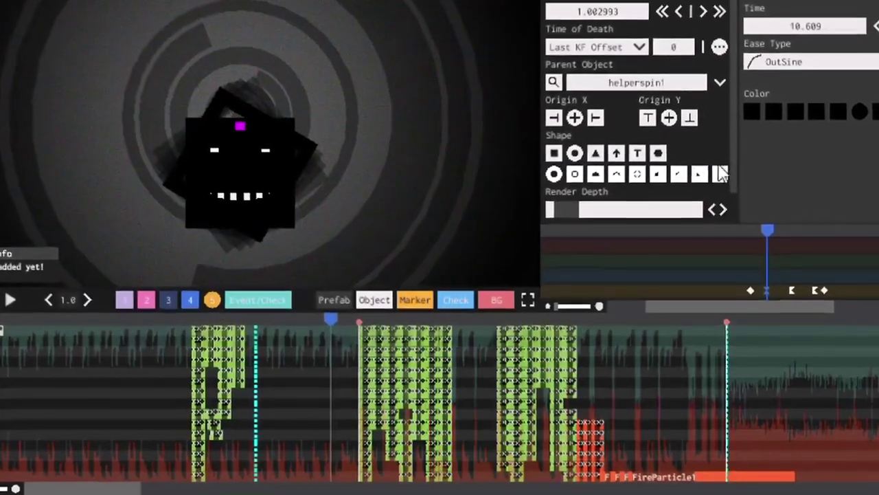
Step: Play the MainY object's animation from its keyframes around 7.61 seconds
{"action": "scroll", "coordinate": [736, 157], "scroll_direction": "down", "scroll_amount": 3}
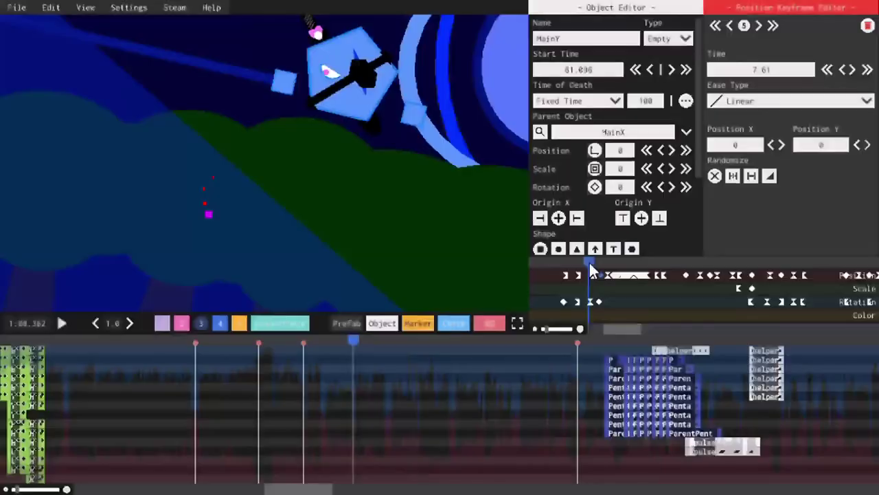
{"action": "key", "text": "space"}
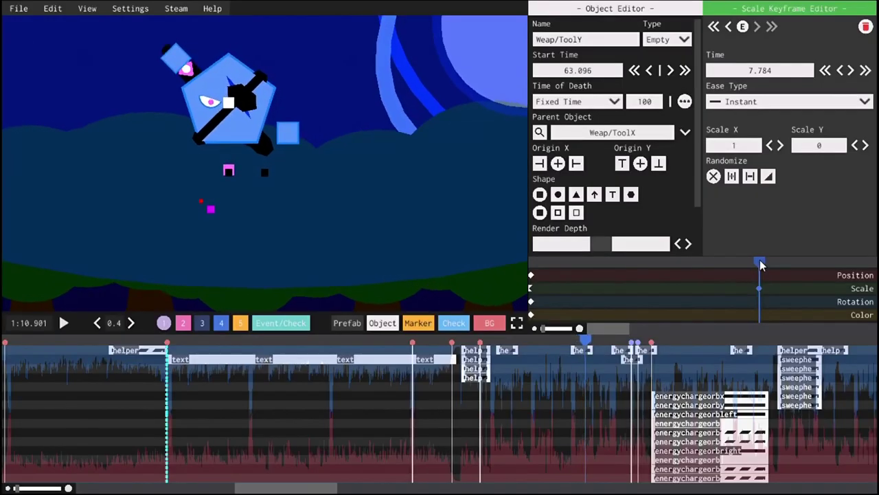
Step: Scrub around the scale keyframes of Weap/ToolY and its SakuraKatana child to examine the weapon swap, and play it
{"action": "left_click_drag", "start_coordinate": [761, 264], "coordinate": [761, 264]}
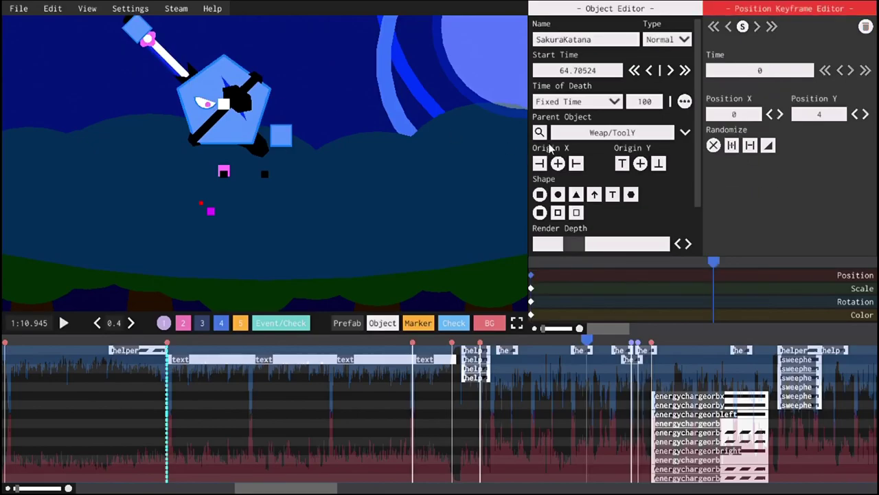
{"action": "left_click_drag", "start_coordinate": [724, 264], "coordinate": [714, 268]}
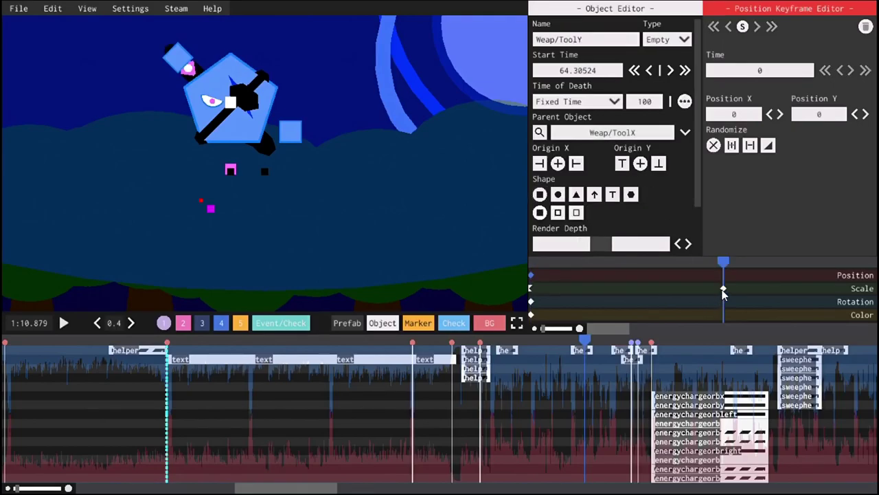
{"action": "left_click_drag", "start_coordinate": [727, 273], "coordinate": [730, 272]}
{"action": "key", "text": "space"}
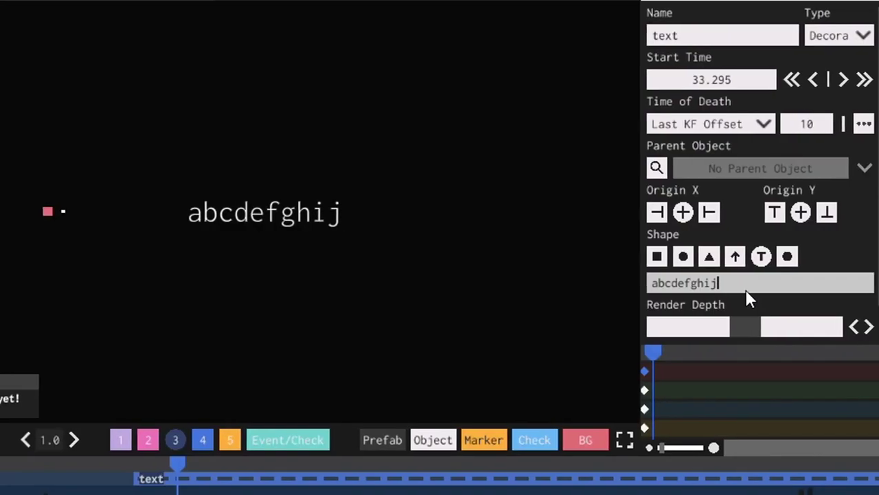
Step: Extend the text object's content after abcdefghij with "klmnopqrstuvwxyz GET IT ITS SANS"
{"action": "type", "text": "klmnopqrstuvwxyz GET IT ITS SANS"}
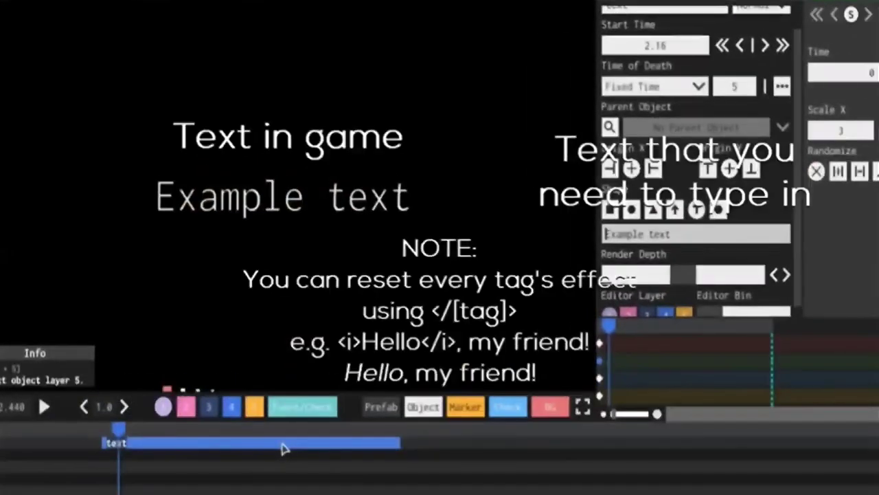
Step: Try the <i> and <s> formatting tags in front of "Example text" and remove each one
{"action": "type", "text": "<"}
{"action": "key", "text": "BackSpace"}
{"action": "key", "text": "BackSpace"}
{"action": "type", "text": "i>"}
{"action": "key", "text": "BackSpace"}
{"action": "key", "text": "BackSpace"}
{"action": "type", "text": "s>"}
{"action": "key", "text": "BackSpace"}
{"action": "key", "text": "BackSpace"}
{"action": "key", "text": "BackSpace"}
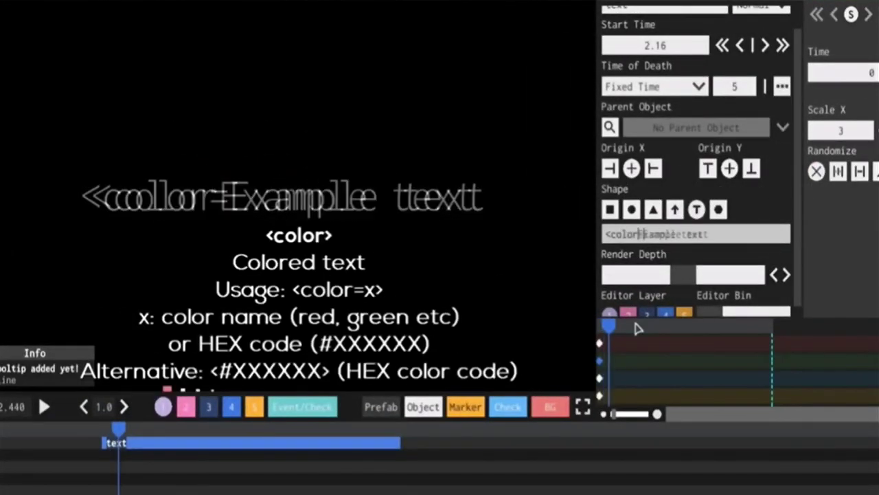
Step: Color "Example text" red with a <color> tag in front of it
{"action": "type", "text": "re>"}
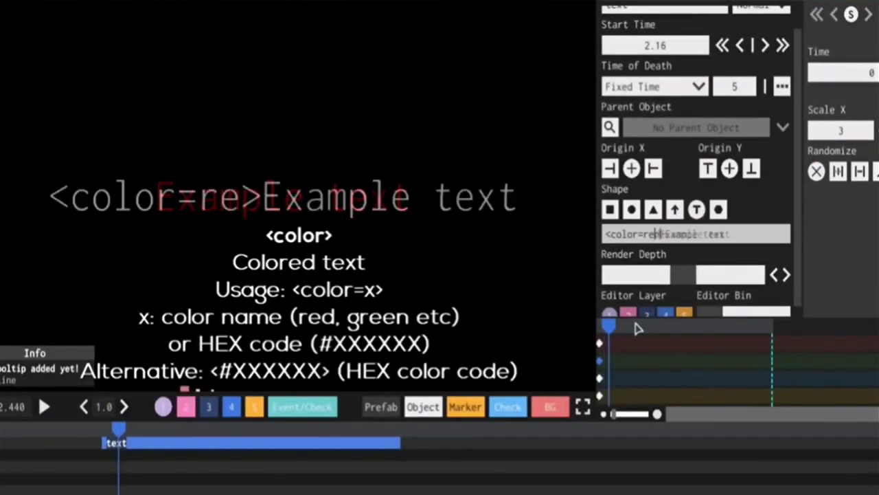